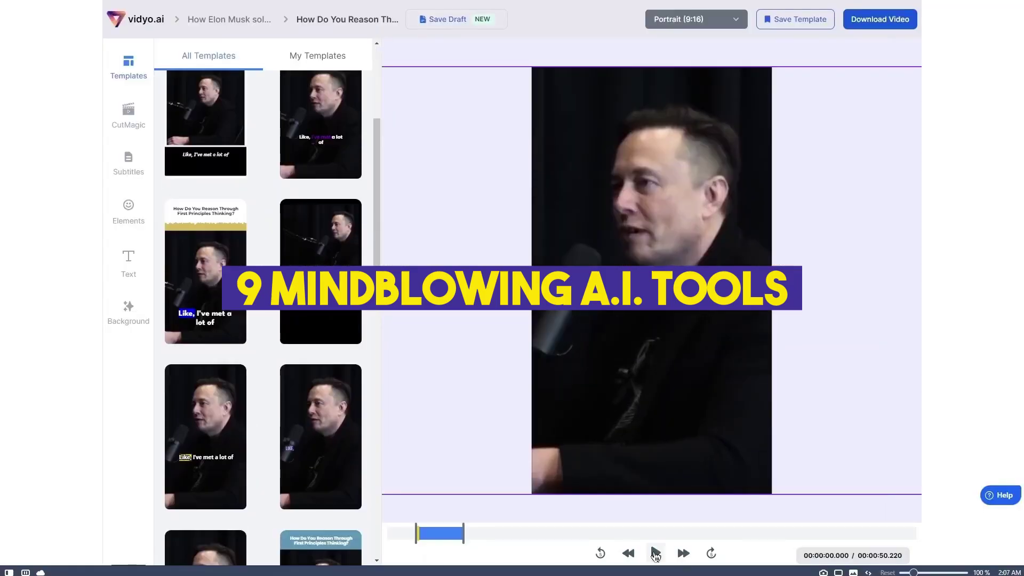
Start playback of the captioned Vidyo.ai podcast reel preview in portrait format.
left_click(656, 555)
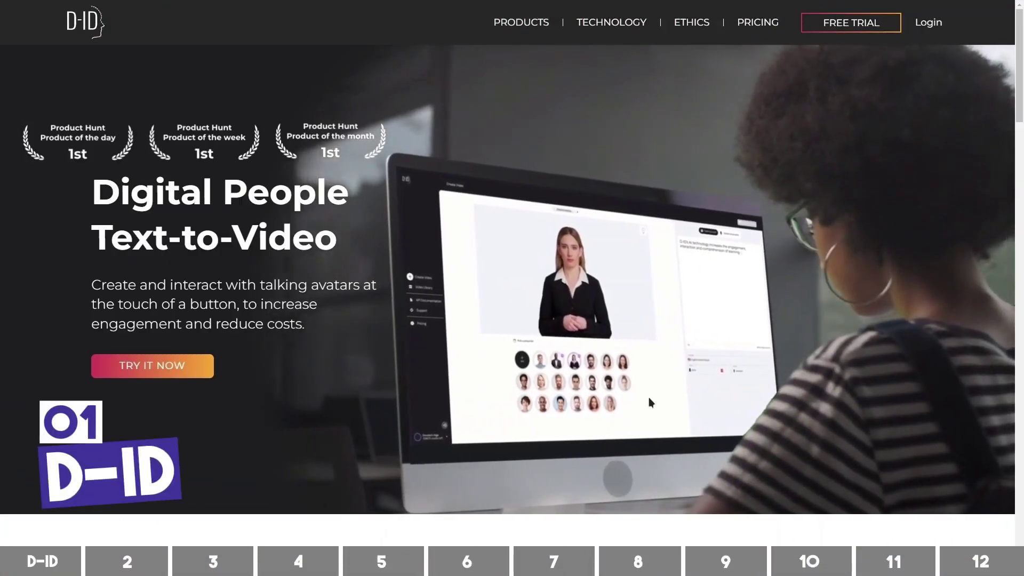
Browse down the D-ID homepage to the Create Video presenter grid.
scroll(647, 404, "down", 3)
scroll(643, 404, "down", 4)
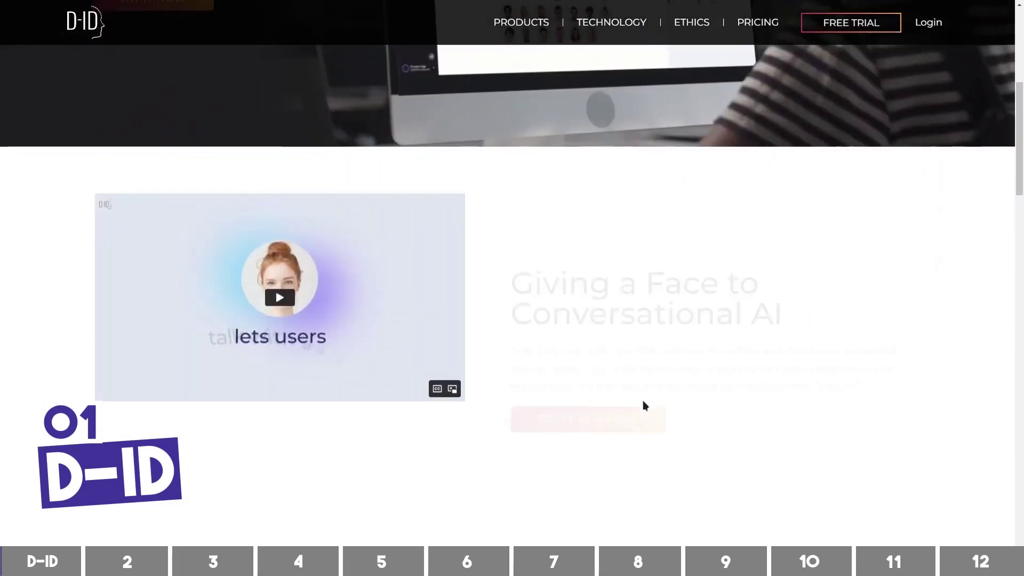
scroll(643, 405, "down", 3)
scroll(643, 405, "down", 3)
scroll(644, 405, "down", 3)
scroll(644, 405, "down", 2)
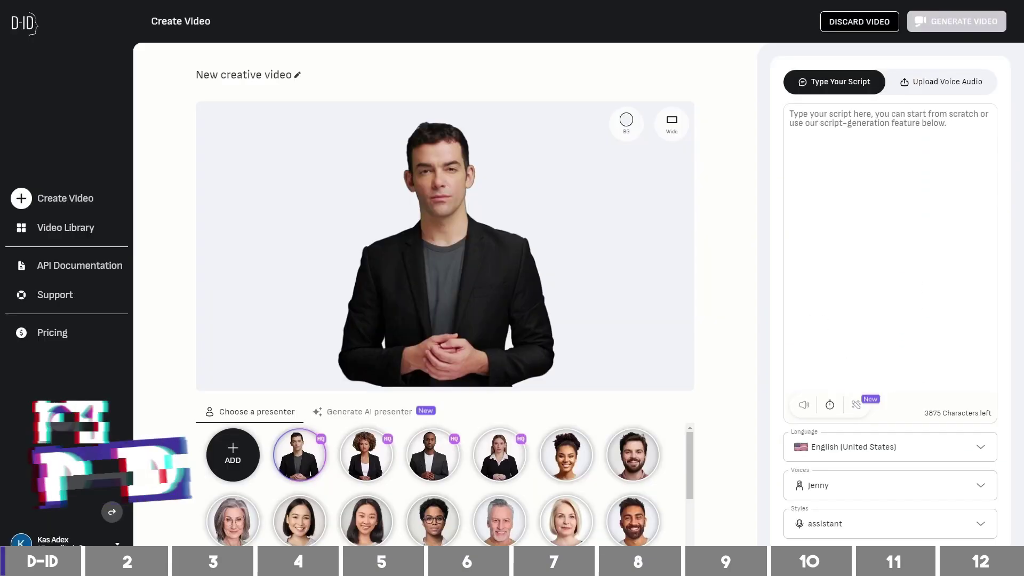
scroll(433, 512, "down", 3)
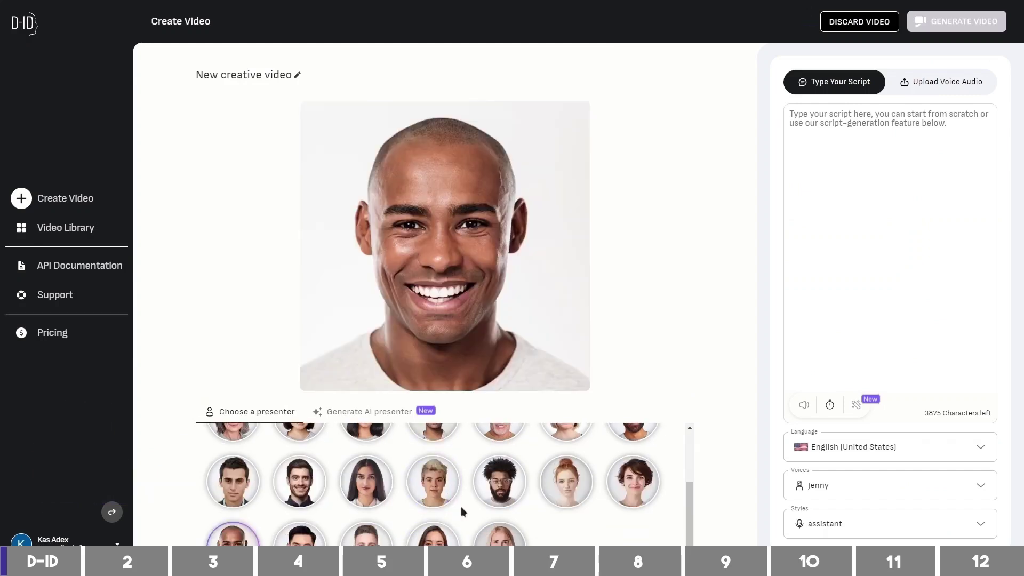
scroll(433, 513, "down", 2)
Preview several presenters, then choose the man in the dark blazer and white T-shirt.
left_click(309, 533)
scroll(299, 512, "up", 5)
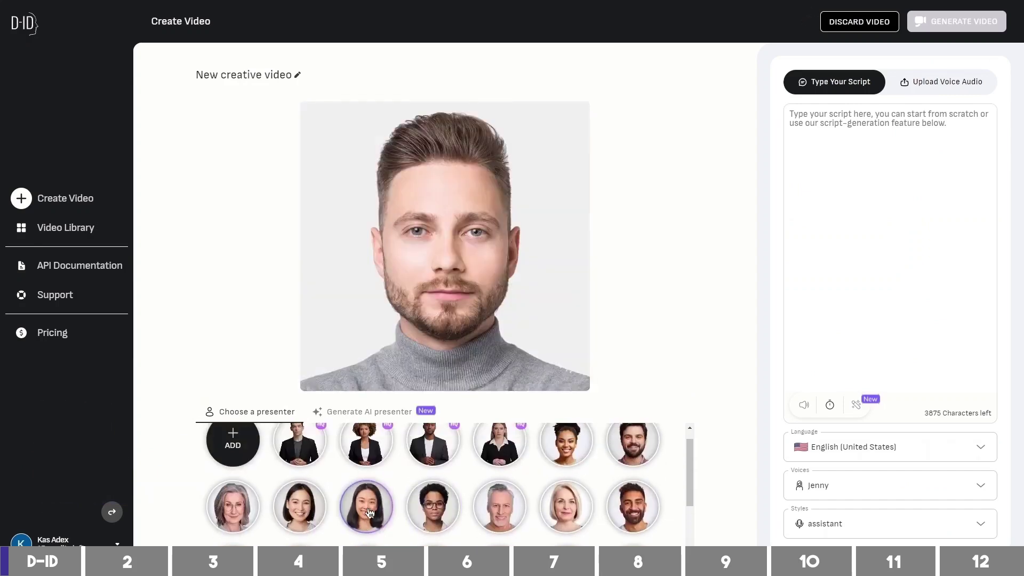
left_click(300, 517)
left_click(300, 465)
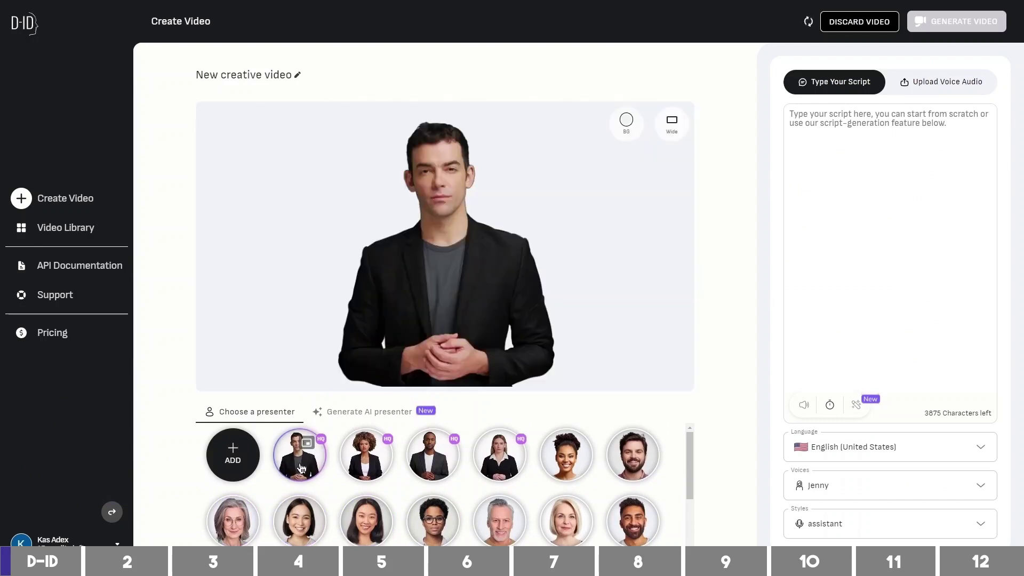
left_click(433, 459)
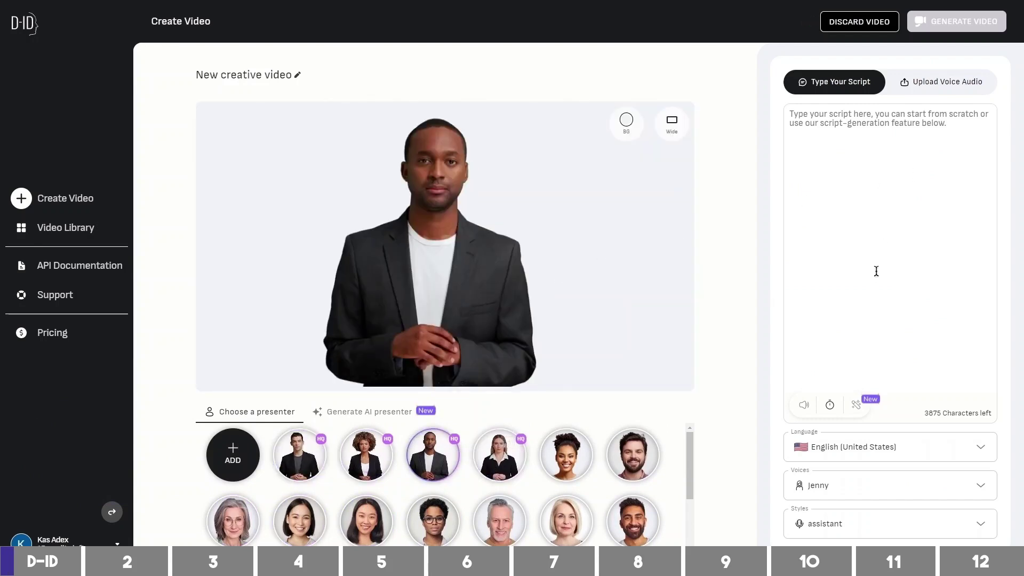
Begin the script with 'Here are 5 ways to make money online' and let AI finish the list.
left_click(852, 200)
type("Here are 5 ways to make money online")
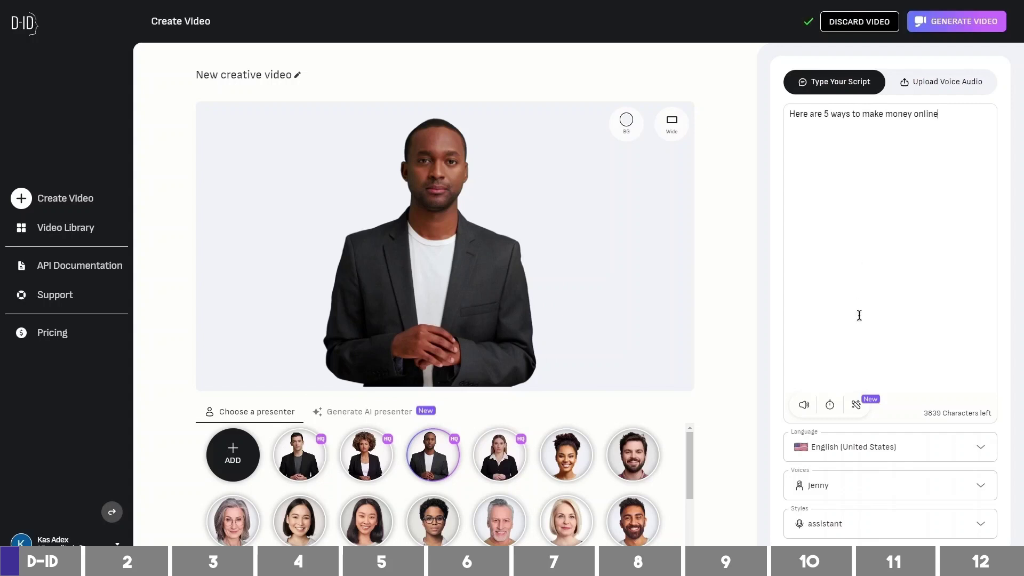
left_click(856, 406)
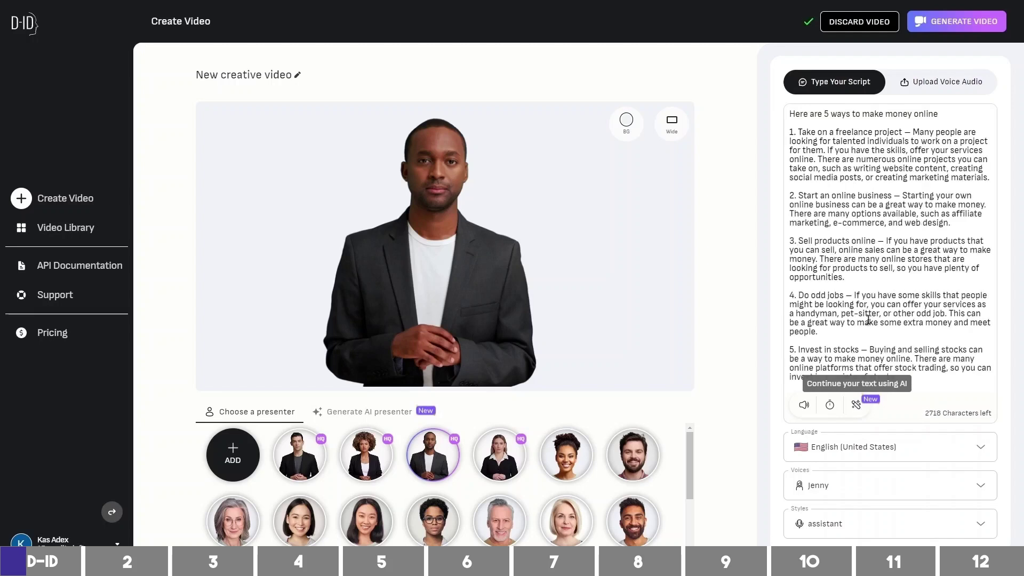
left_click(940, 90)
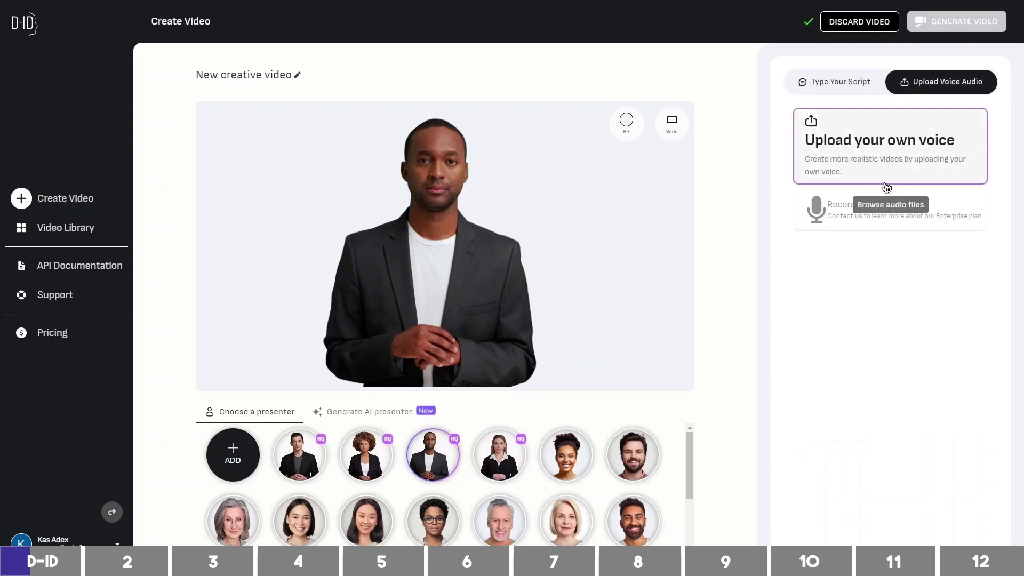
left_click(843, 86)
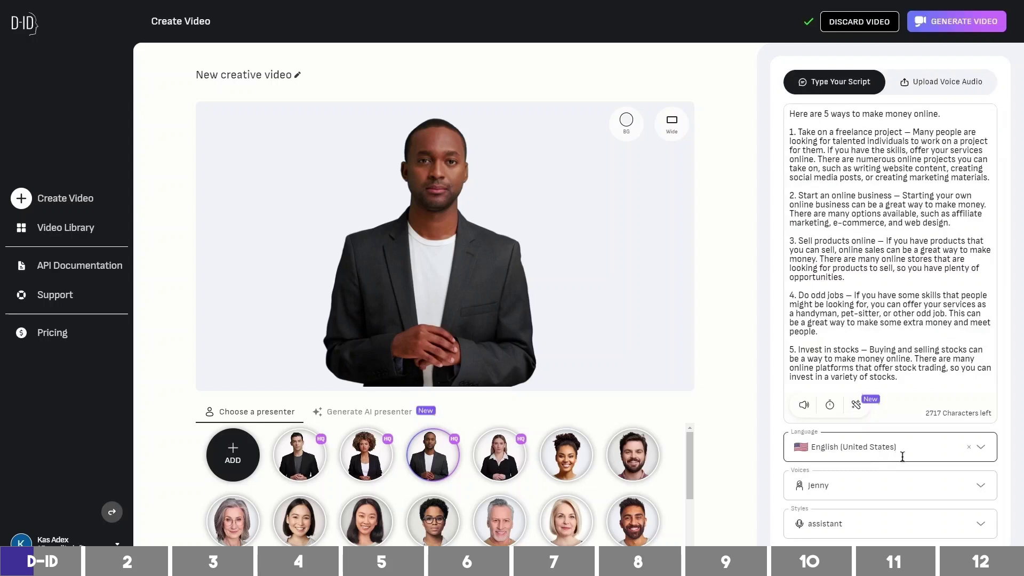
Audition Christopher, then switch the US English narration voice from Jenny to Eric.
mouse_move(890, 446)
left_click(897, 451)
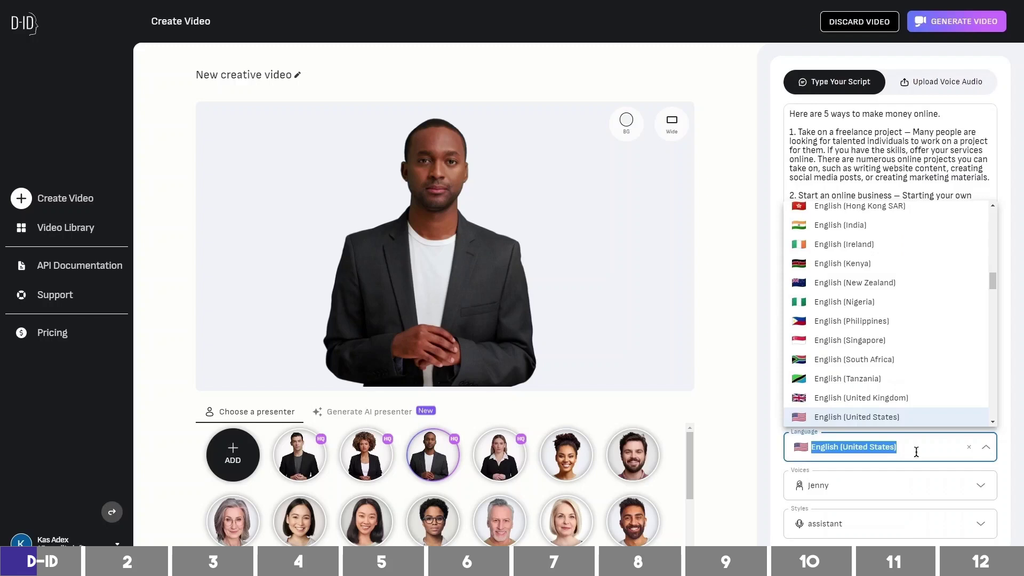
left_click(908, 486)
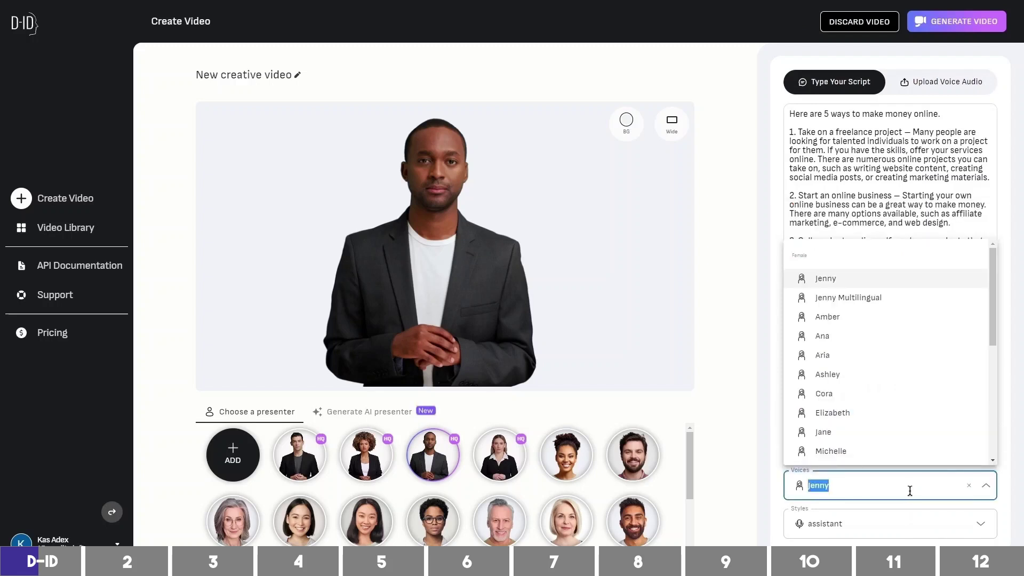
scroll(881, 406, "down", 5)
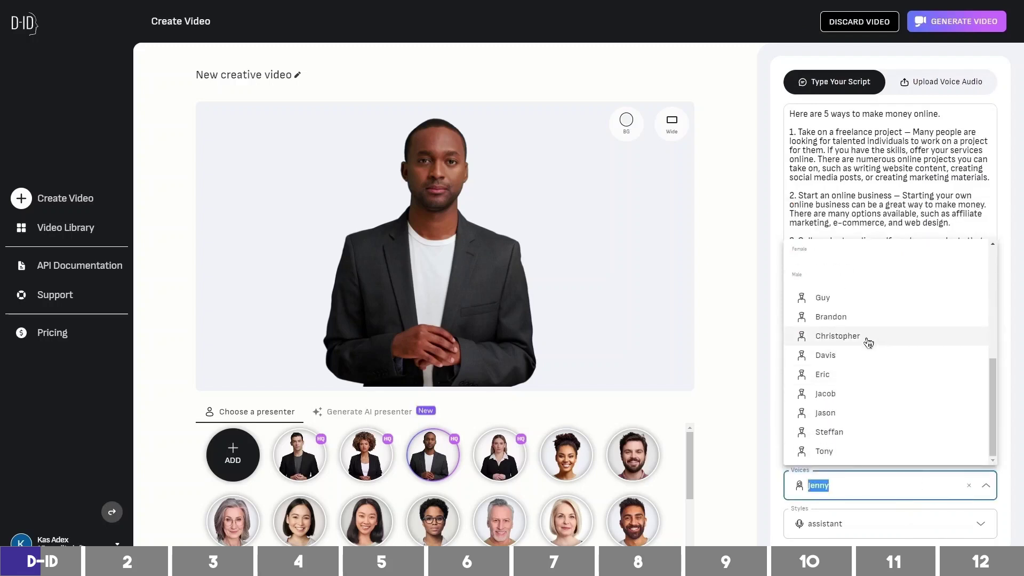
left_click(868, 341)
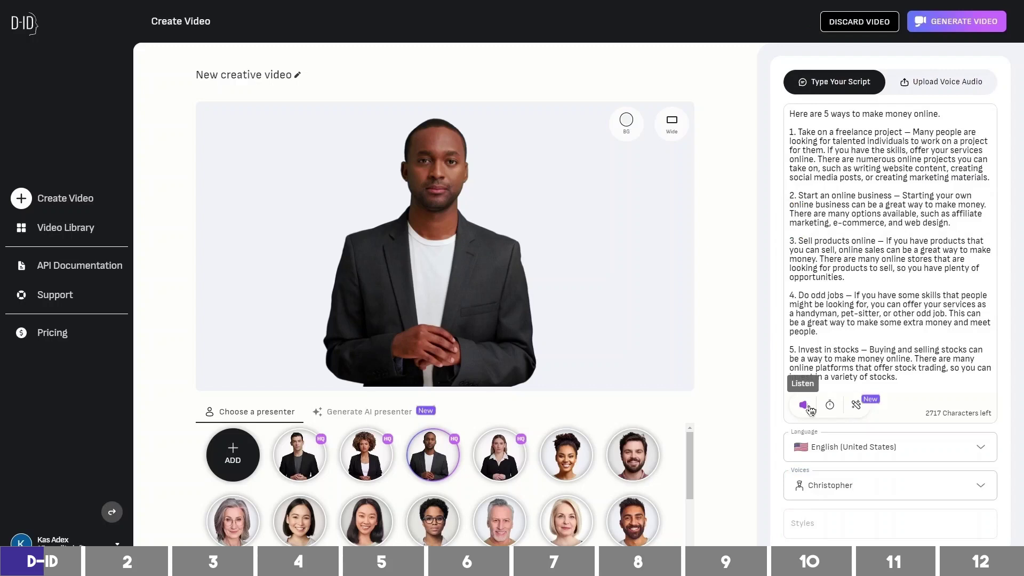
left_click(886, 486)
scroll(864, 405, "down", 3)
left_click(858, 378)
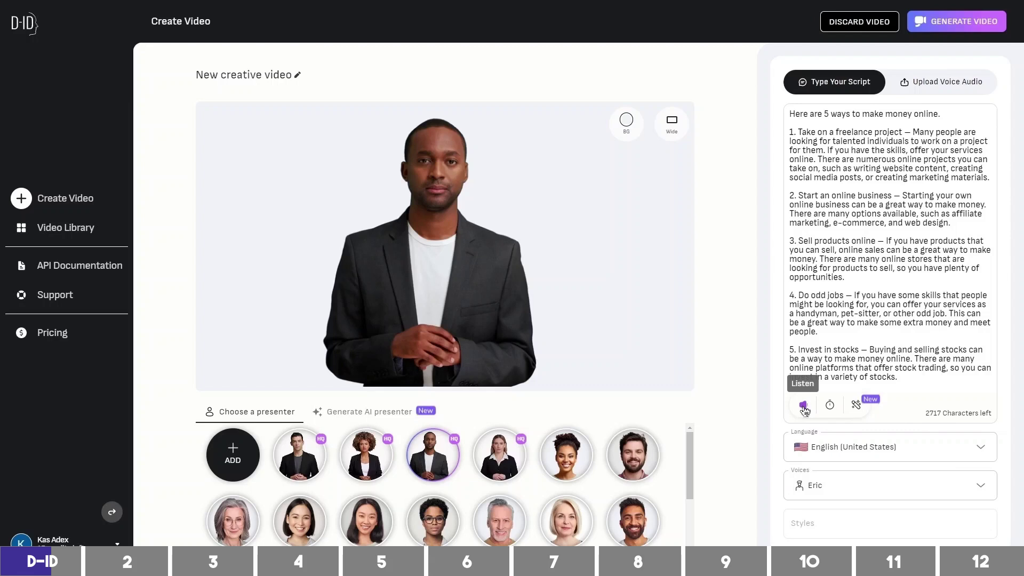
Give the video a pale lavender background and a vertical aspect ratio.
left_click(627, 126)
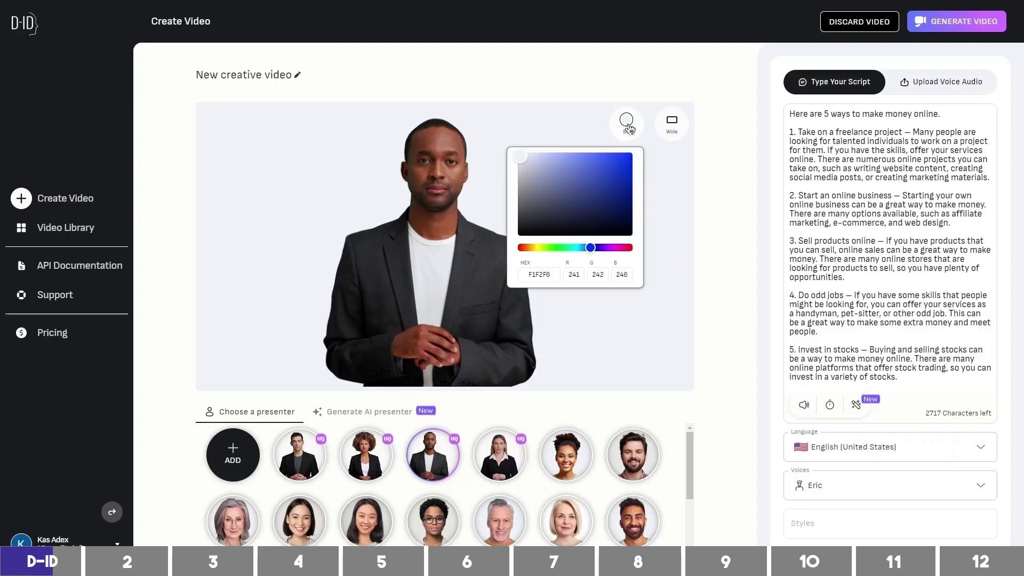
left_click_drag(575, 168, 541, 165)
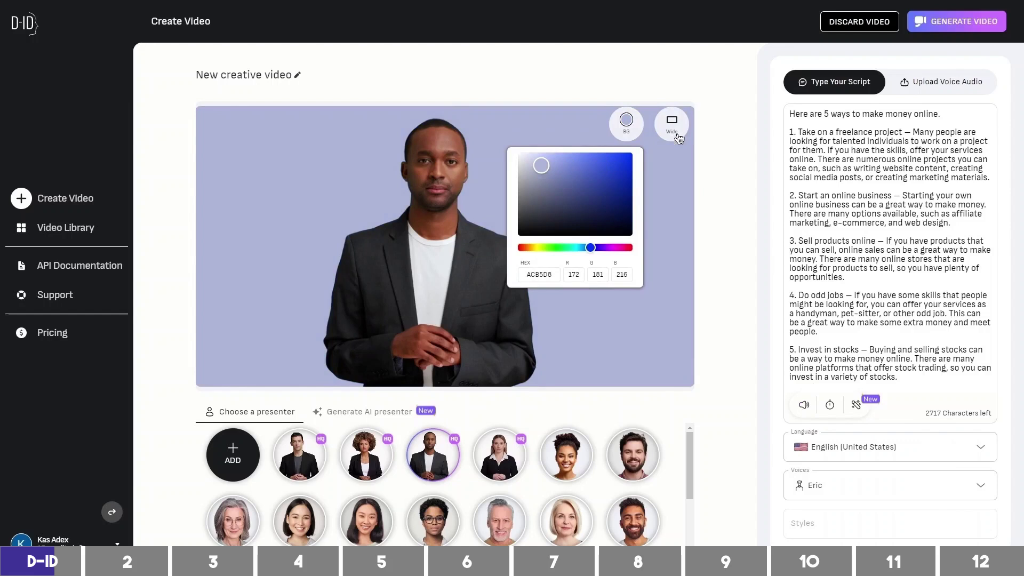
left_click(676, 131)
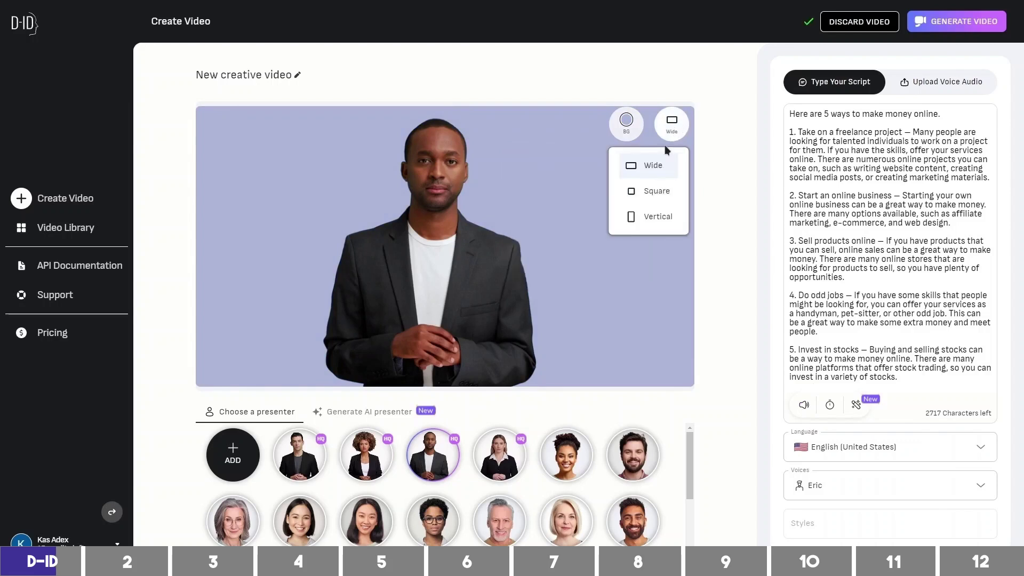
left_click(647, 209)
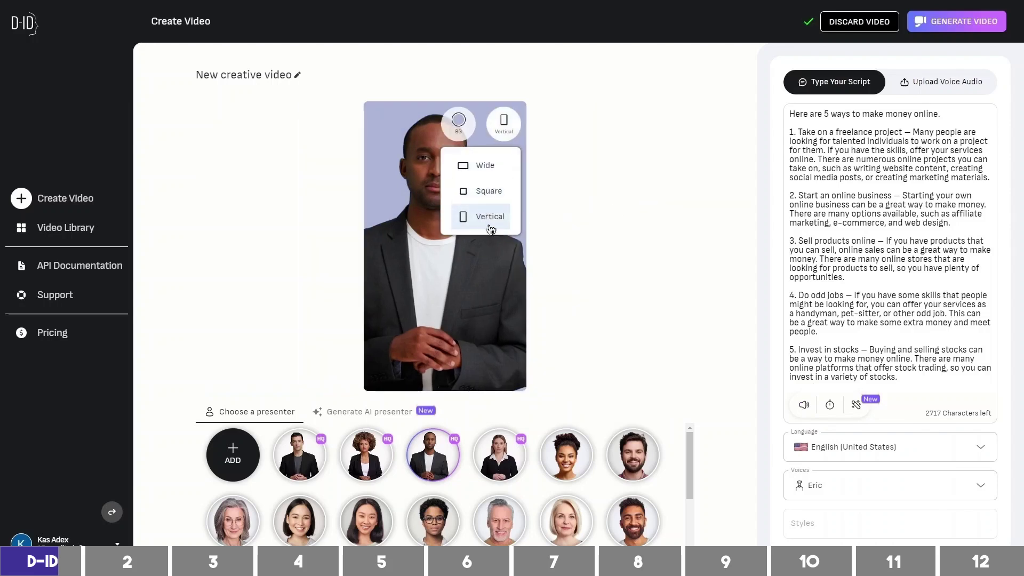
left_click(469, 215)
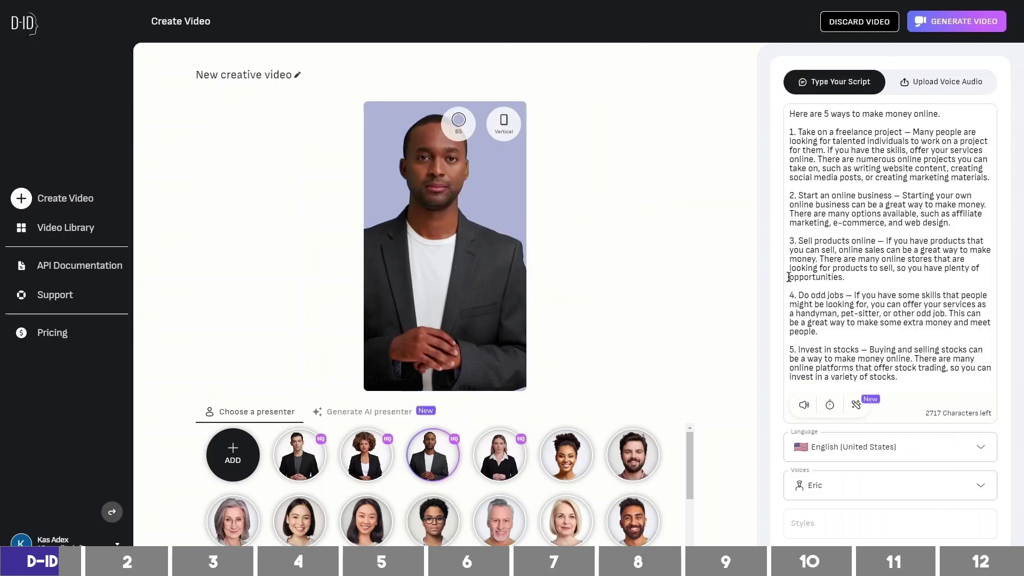
Change '5 ways' to '3 ways' and delete points four and five from the script.
double_click(827, 114)
type("3")
left_click_drag(790, 295, 908, 374)
key("BackSpace")
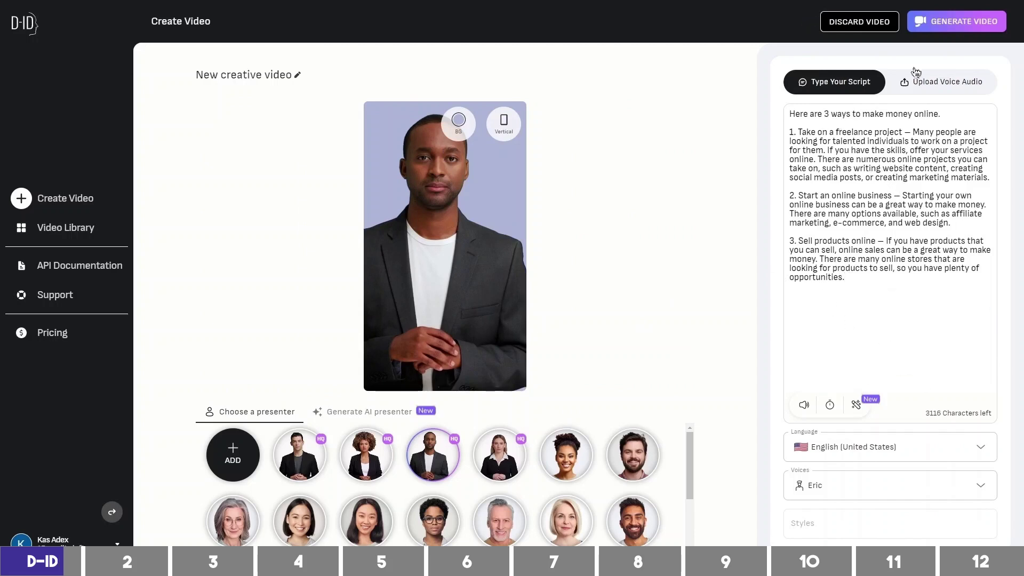
Generate the vertical presenter video and close its player in the Video Library.
left_click(924, 31)
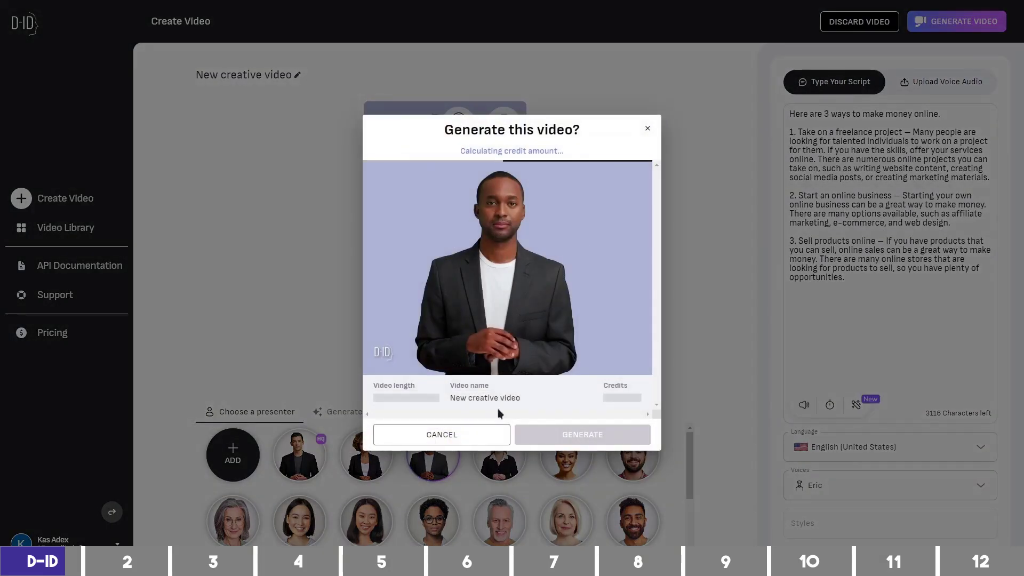
left_click(598, 435)
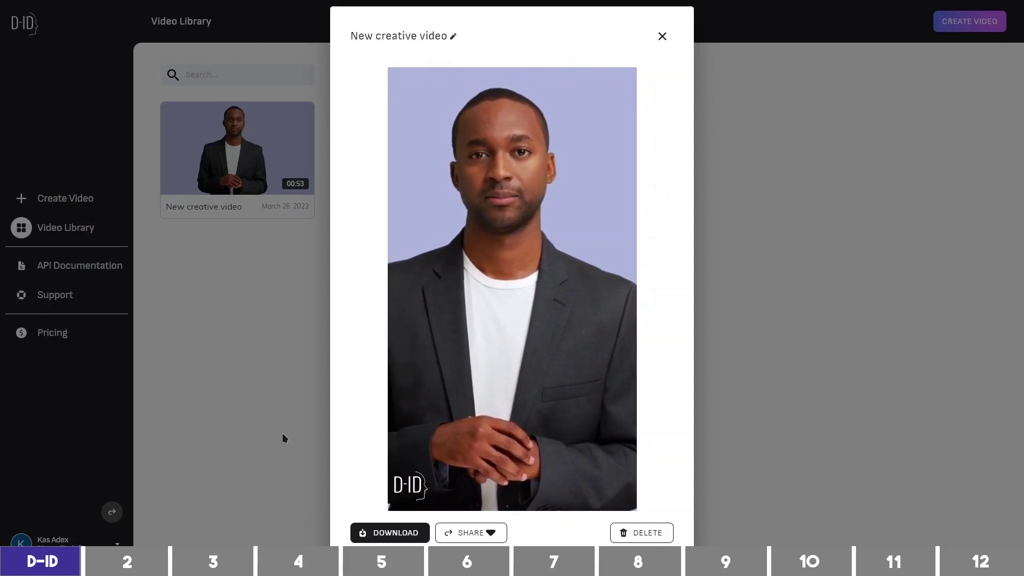
left_click(283, 434)
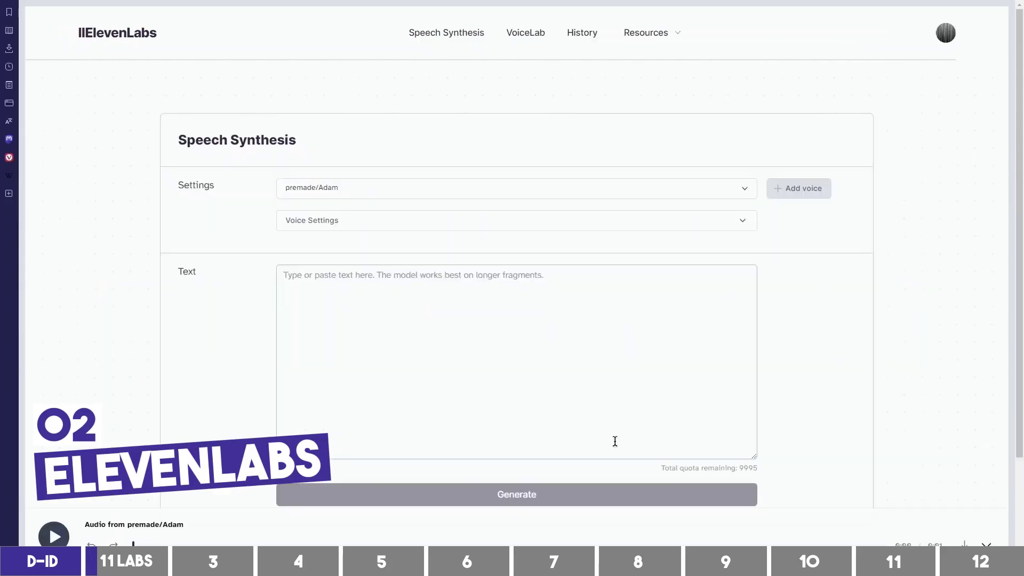
Paste the three-ways money script and set Stability and Clarity to about halfway.
left_click(582, 293)
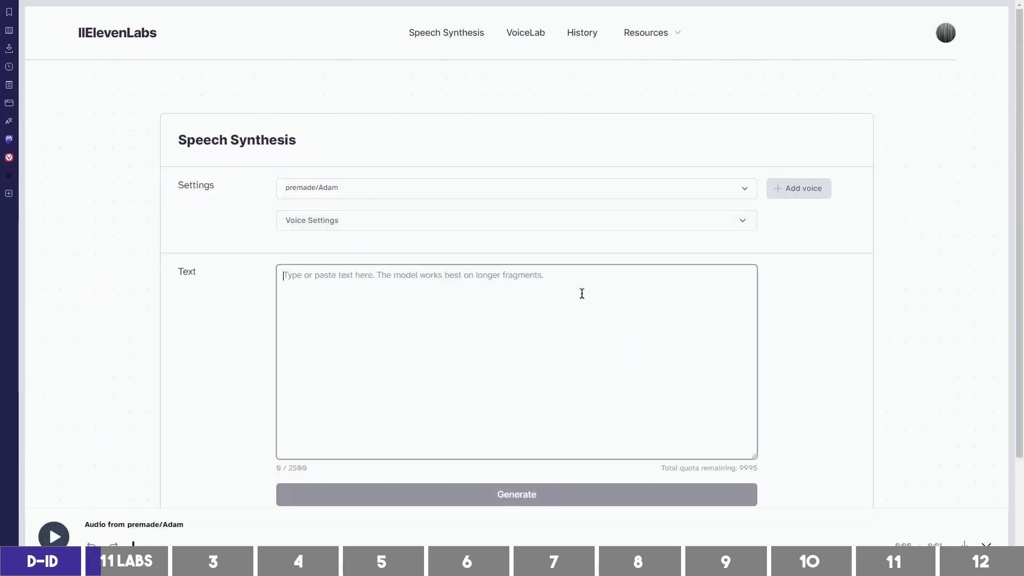
type("Here are 3 ways to make money online.  1. Take on a freelance project – Many people are looking for talented individuals to work on a project for them. If you have the skills, offer your services online. There are numerous online projects you can take on, such as writing website content, creating social media posts, or creating marketing materials.  2. Start an online business – Starting your own online business can be a great way to make money. There are many options available, such as affiliate marketing, e-commerce, and web design.  3. Sell products online – If you have products that you can sell, online sales can be a great way to make money. There are many online stores that are looking for products to sell, so you have plenty of opportunities.")
left_click(638, 224)
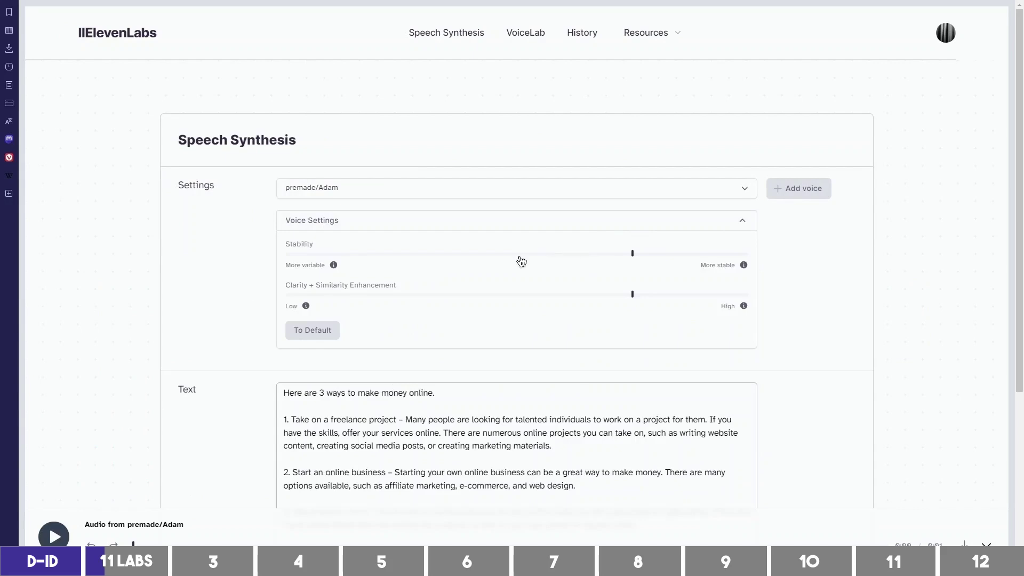
left_click_drag(521, 256, 502, 255)
left_click(526, 295)
scroll(762, 290, "down", 3)
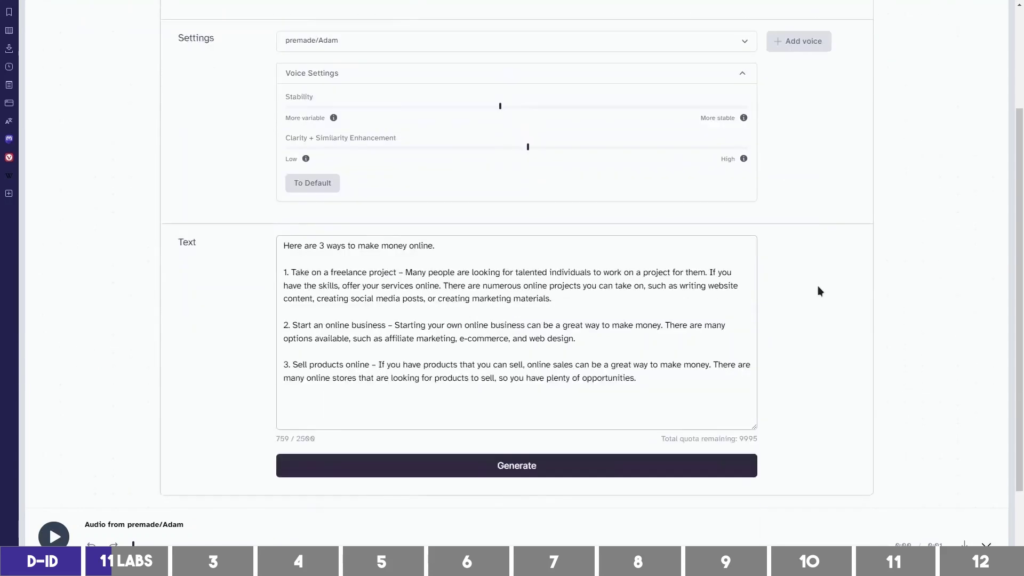
scroll(820, 291, "down", 1)
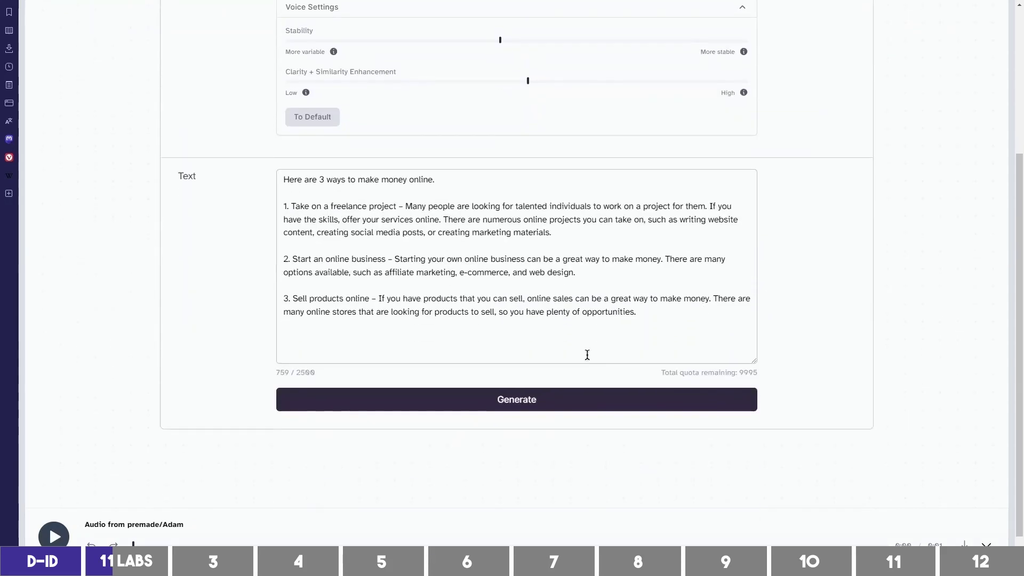
Generate the Adam voice reading of the money script, then pause the audio.
left_click(557, 401)
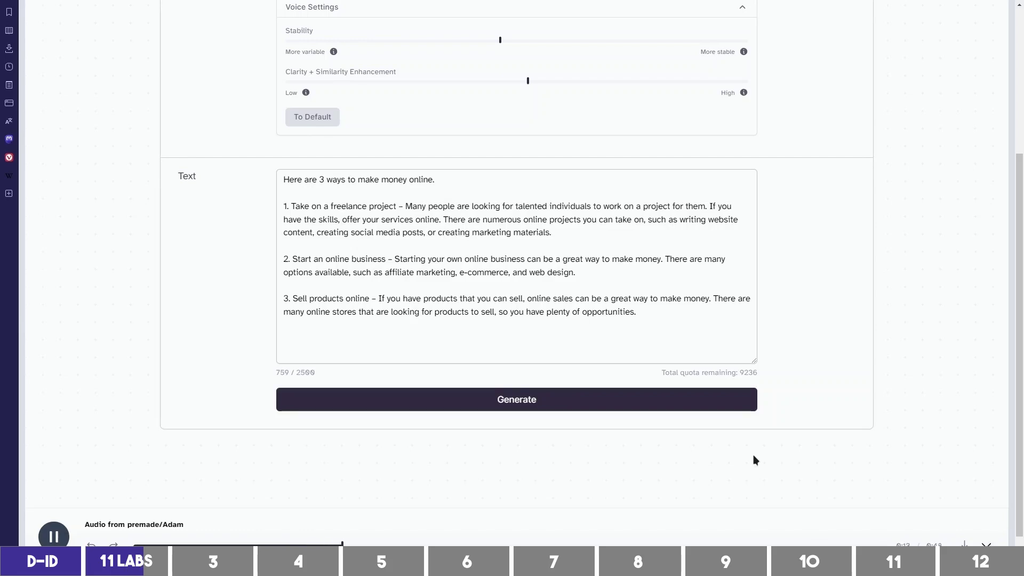
scroll(755, 460, "up", 4)
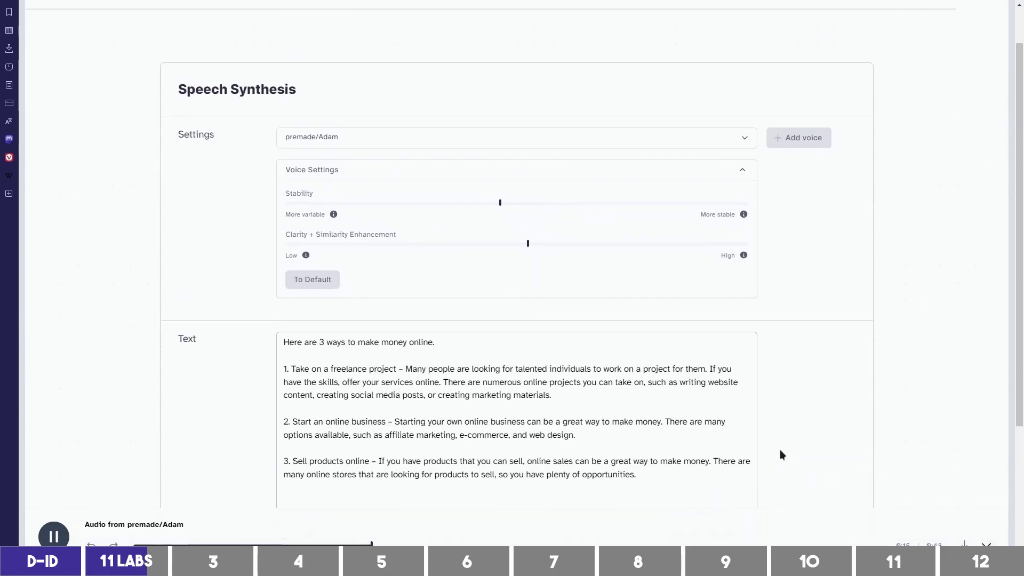
scroll(782, 455, "down", 3)
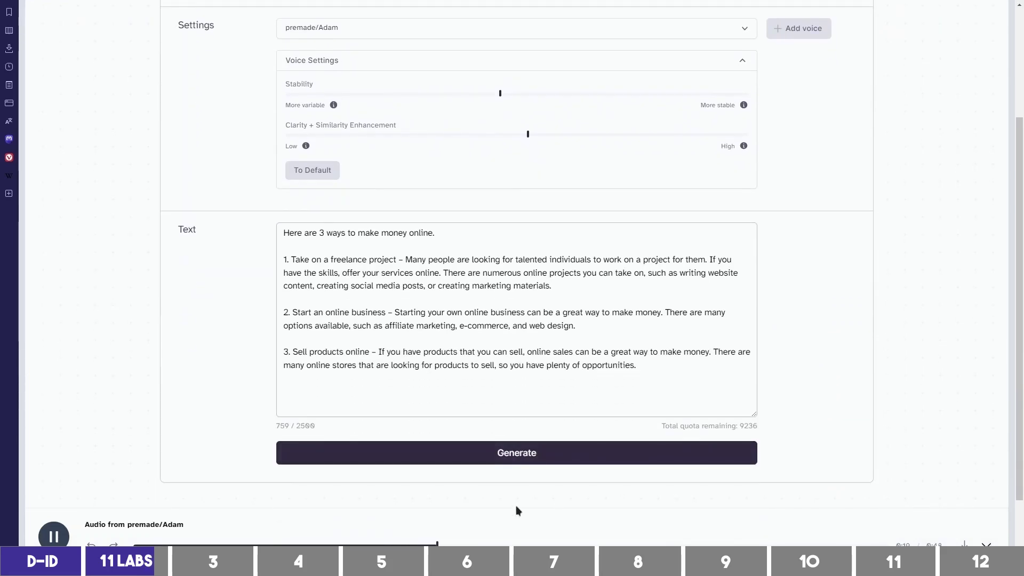
left_click(56, 540)
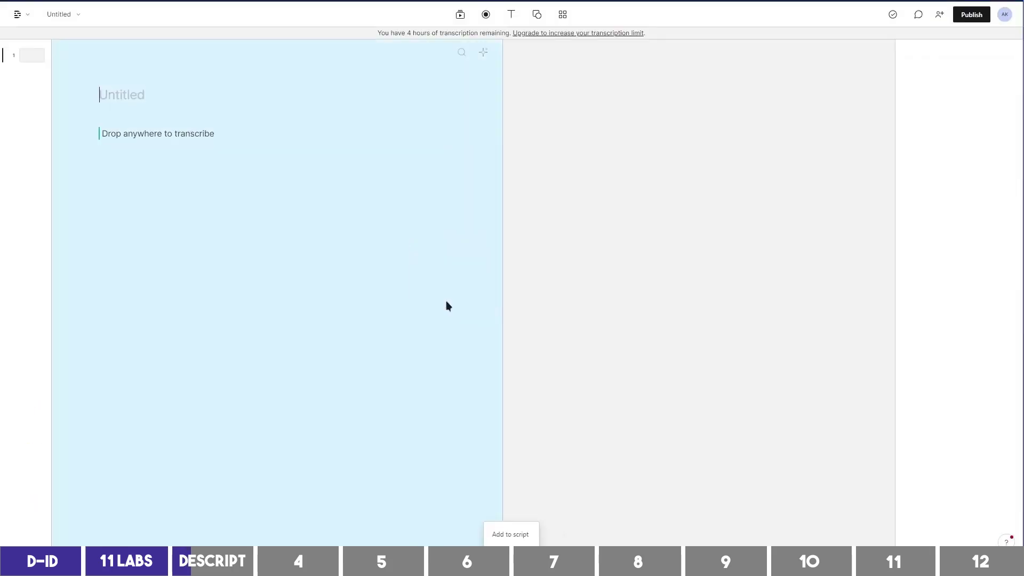
Import the D-ID presenter video into the new Descript project and play the transcription.
left_click_drag(535, 295, 469, 320)
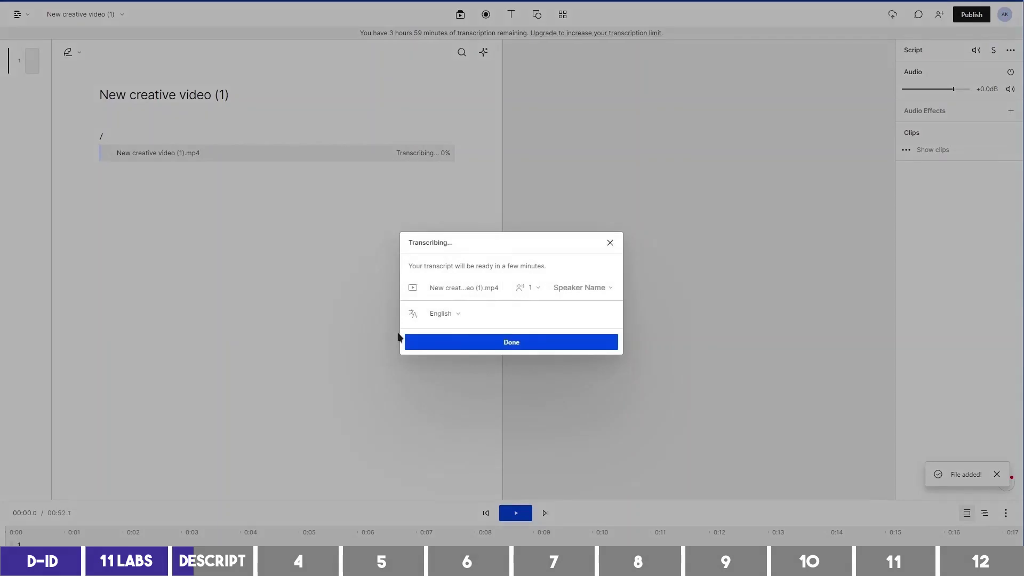
left_click(537, 345)
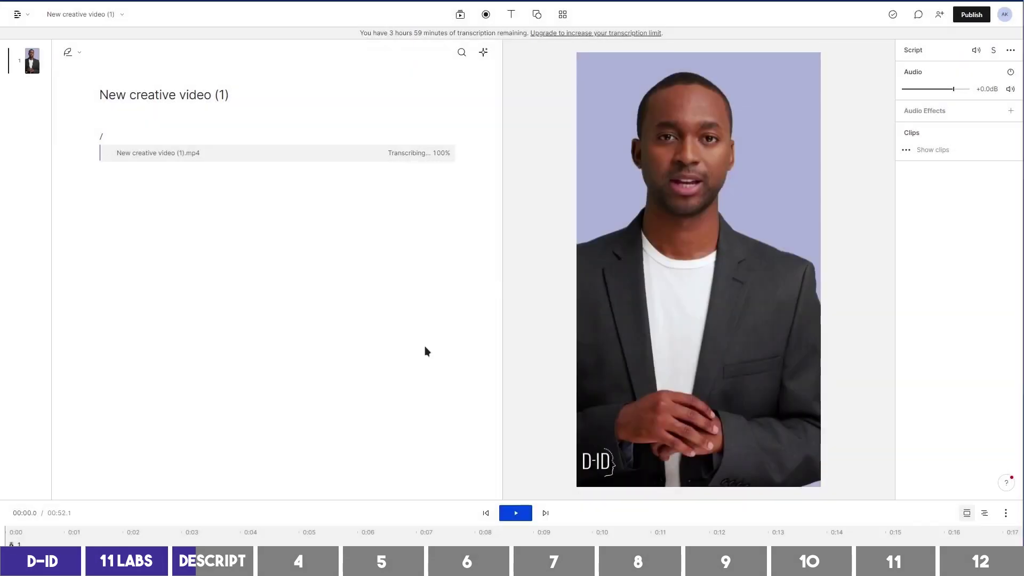
left_click(516, 513)
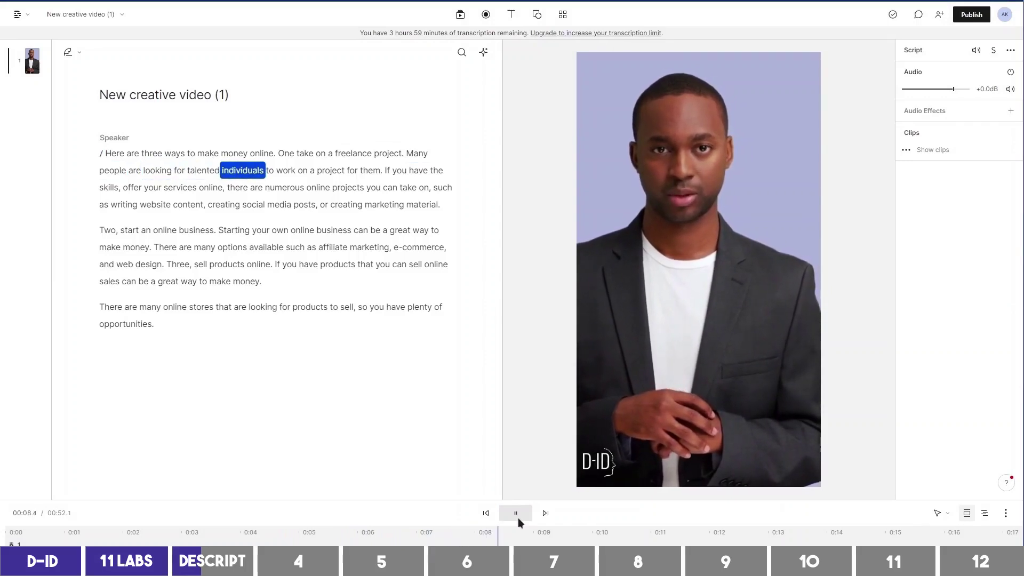
left_click(519, 519)
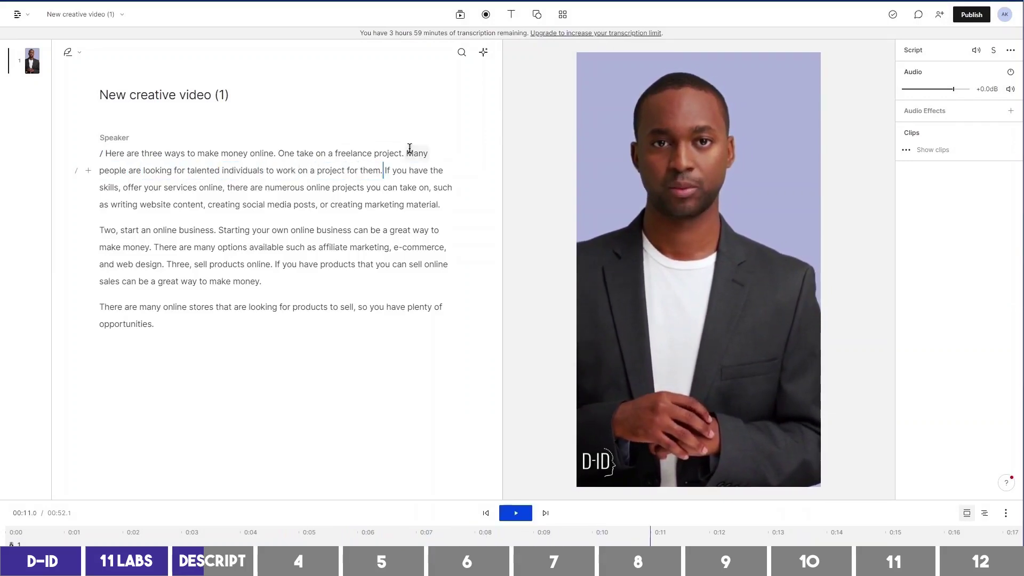
Cut 'Many', 'talented' and 'on a project' from the transcript and replay the result.
double_click(417, 153)
key("BackSpace")
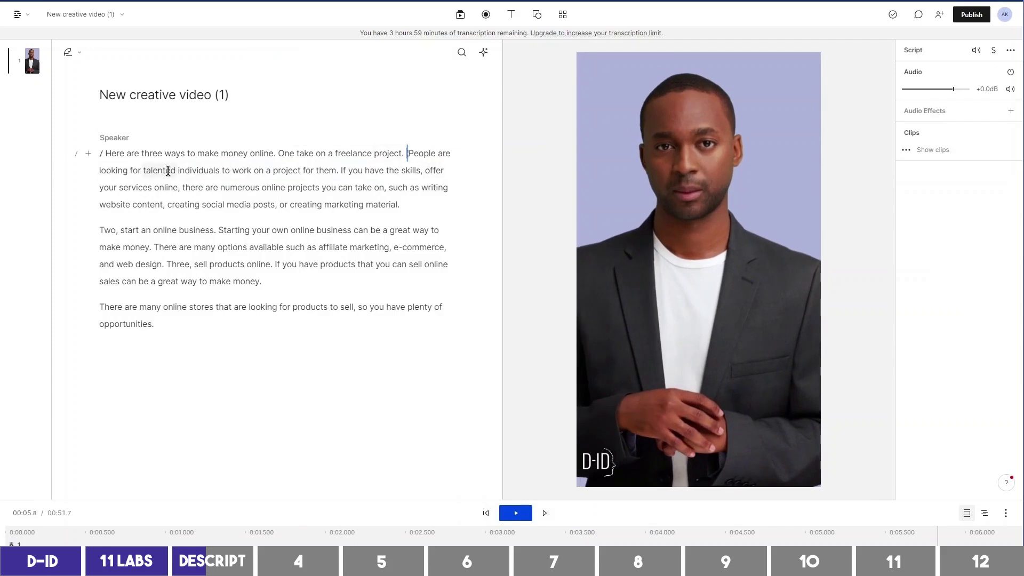
key("BackSpace")
left_click_drag(220, 171, 302, 171)
key("BackSpace")
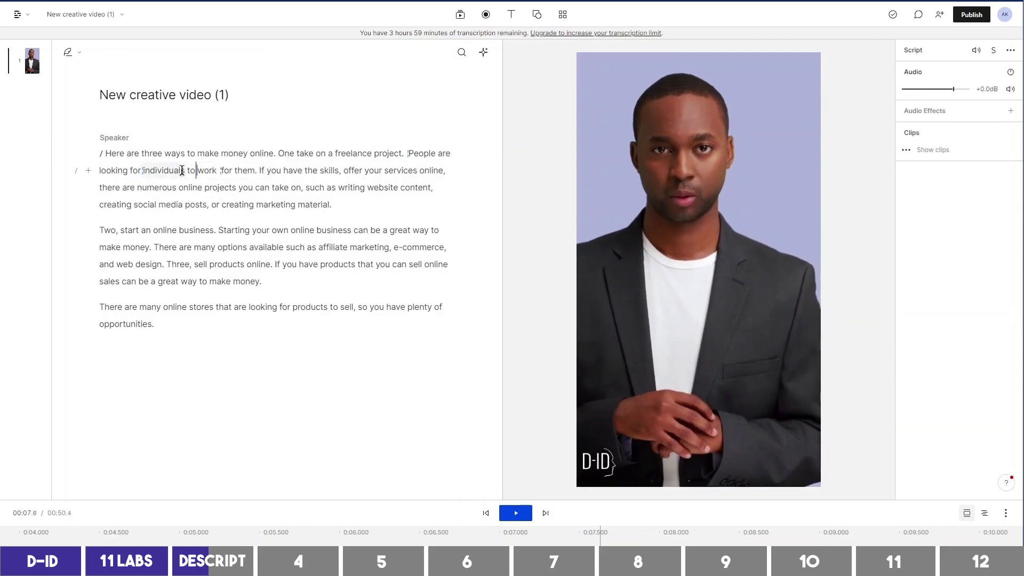
left_click(517, 513)
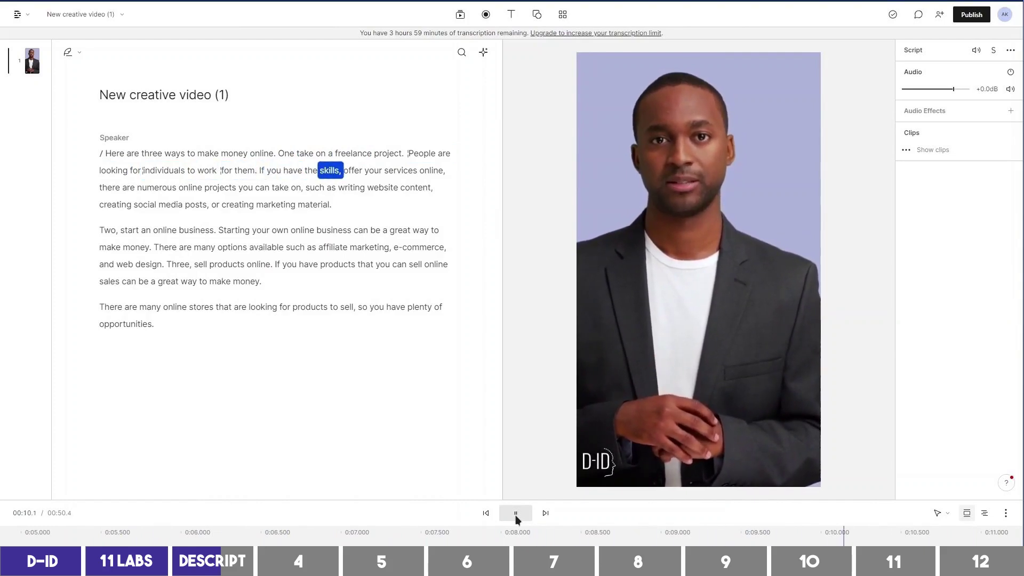
left_click(517, 520)
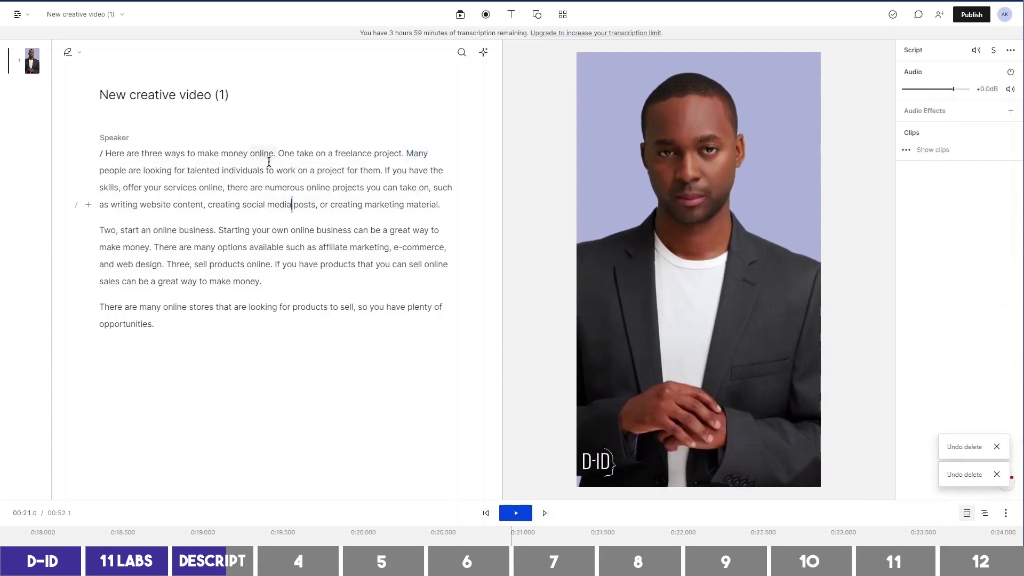
Add automatic captions, move them up to the presenter's chest, and play back to check.
left_click(512, 15)
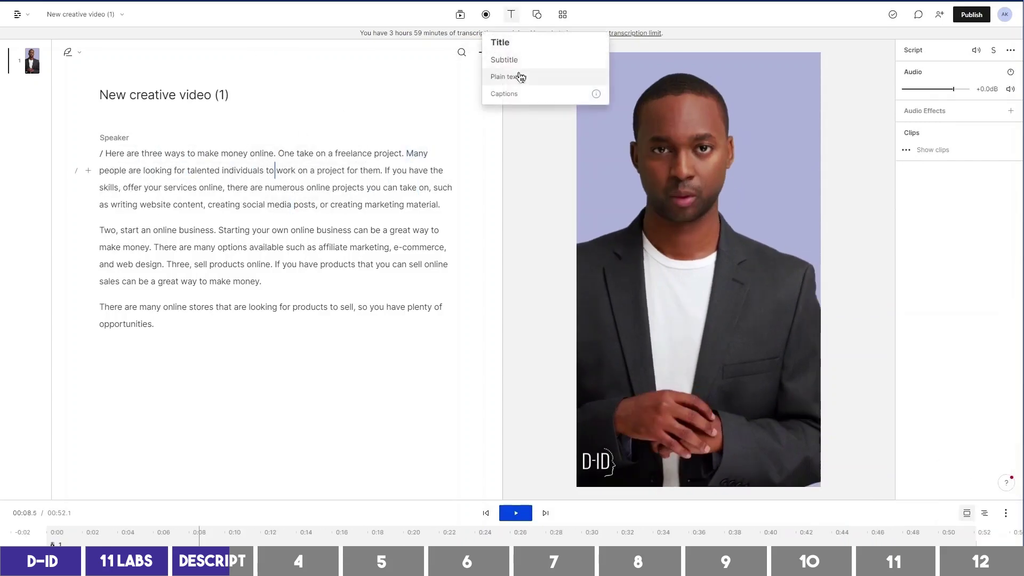
left_click(541, 96)
left_click(140, 154)
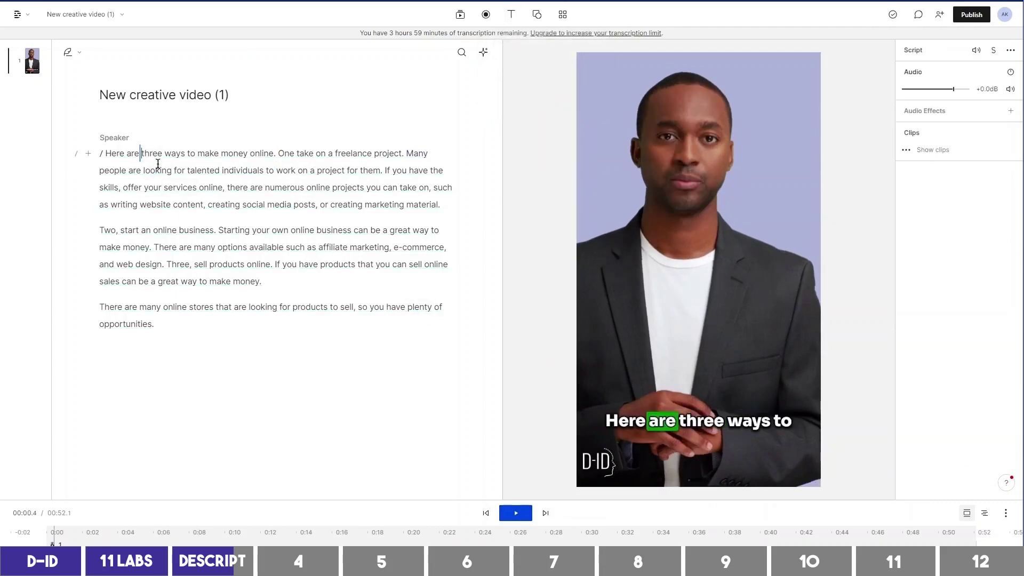
left_click_drag(702, 406, 695, 298)
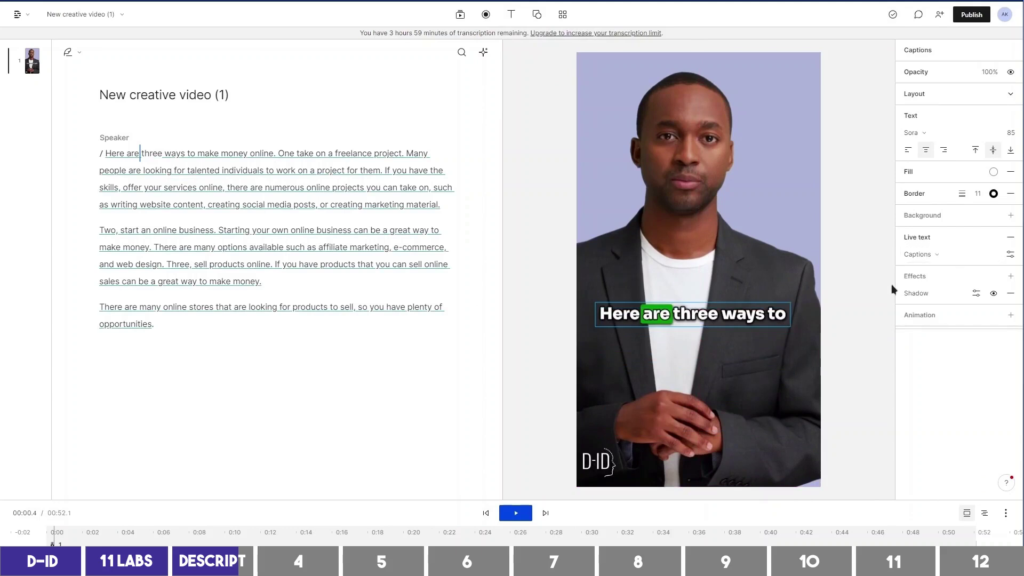
left_click(639, 322)
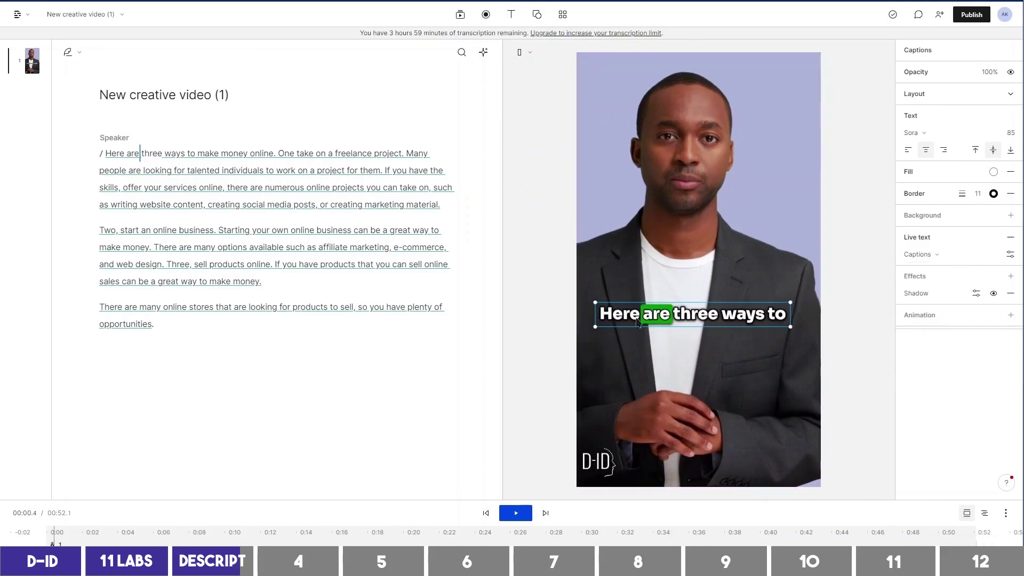
left_click(107, 158)
key("space")
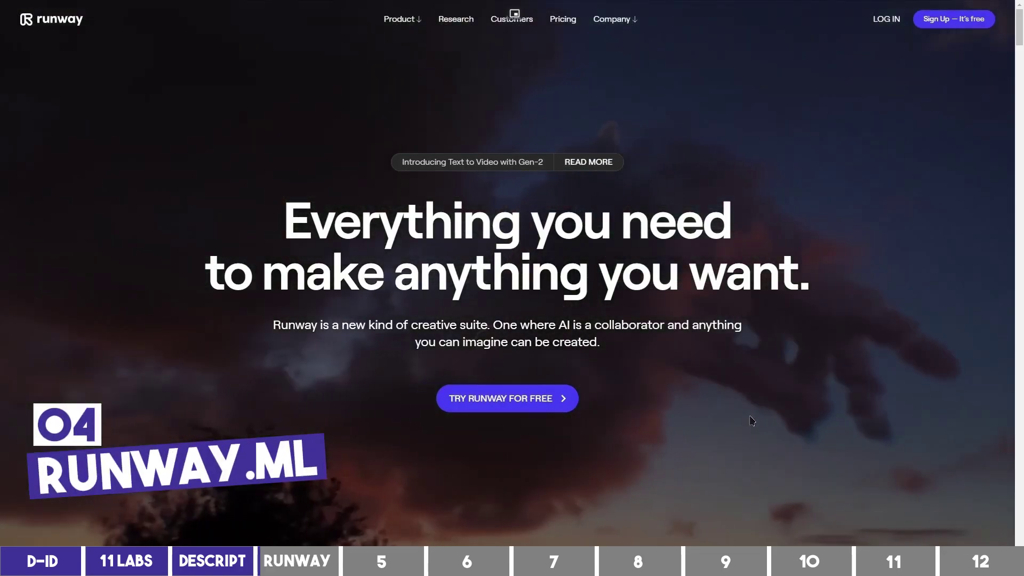
Browse Runway's AI Magic Tools sections and preview the clip with the paraglider canopy erased.
scroll(721, 424, "down", 4)
scroll(290, 411, "down", 10)
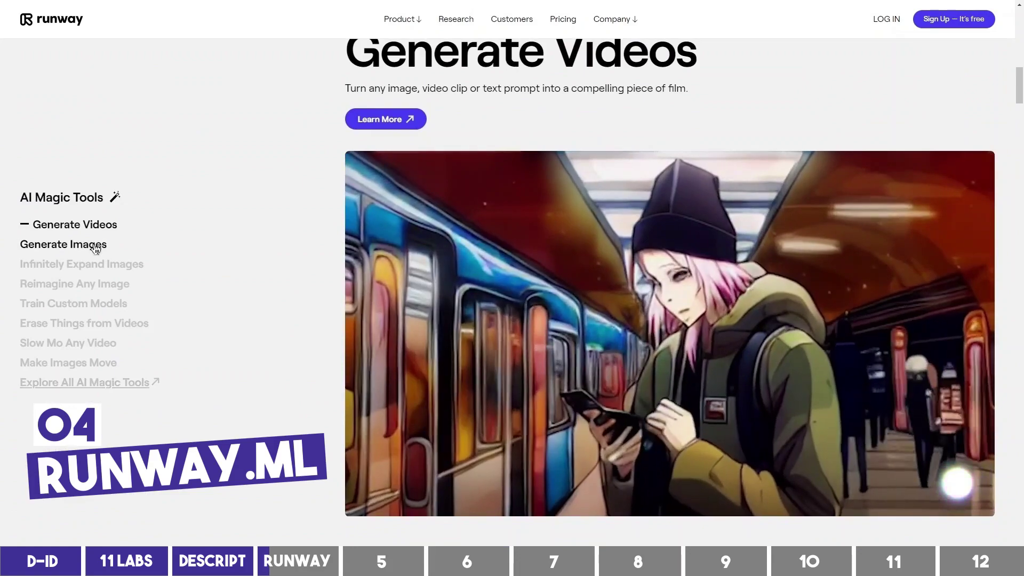
left_click(95, 246)
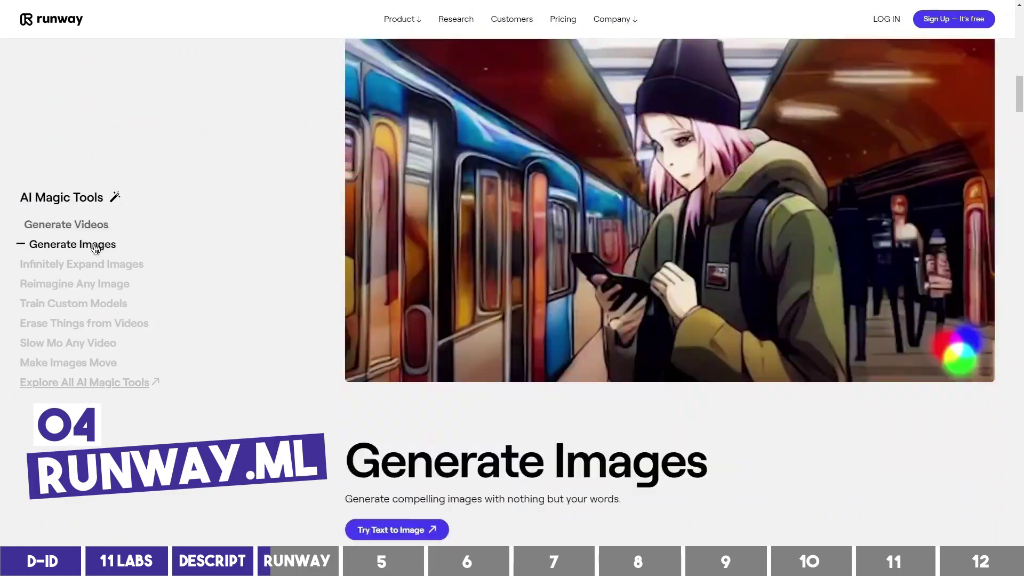
left_click(105, 265)
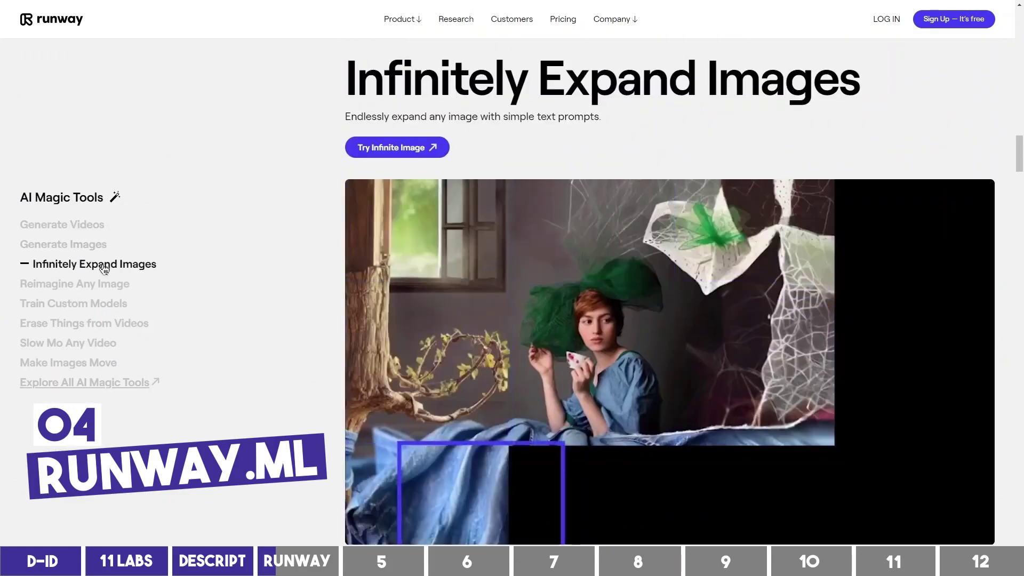
left_click(108, 303)
left_click(111, 326)
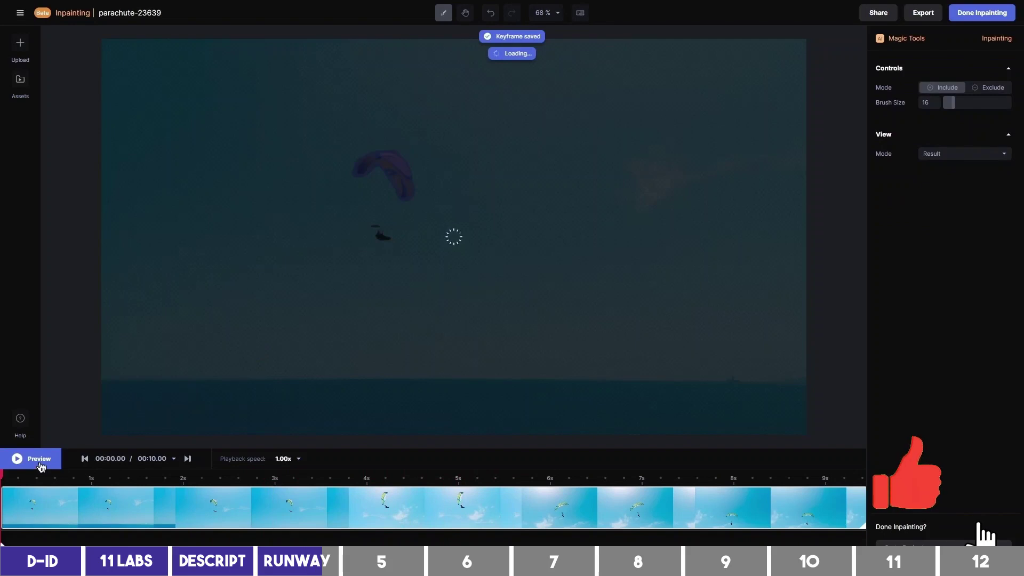
left_click(41, 466)
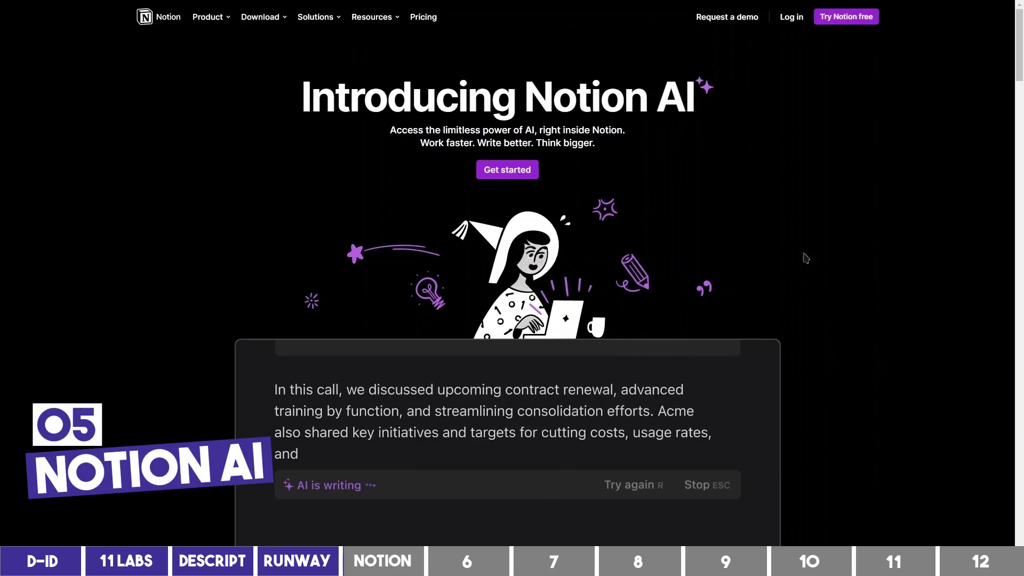
Scroll the Notion AI landing page through to the blank 'Blog Topic Ideas for a Travel Blog' page.
scroll(805, 258, "down", 3)
scroll(817, 264, "down", 4)
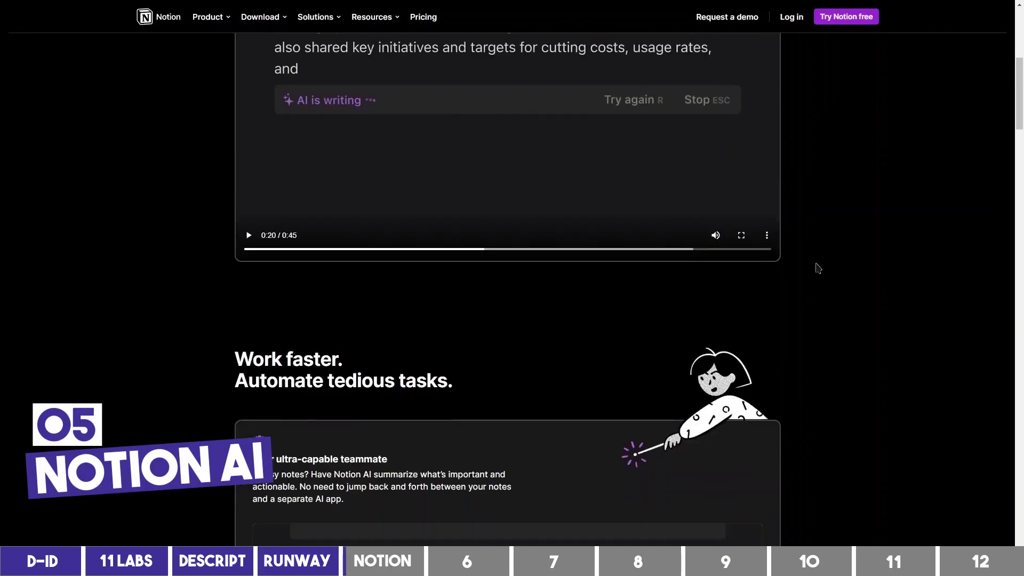
scroll(818, 268, "down", 1)
scroll(819, 268, "down", 2)
scroll(818, 267, "down", 1)
scroll(818, 267, "down", 1)
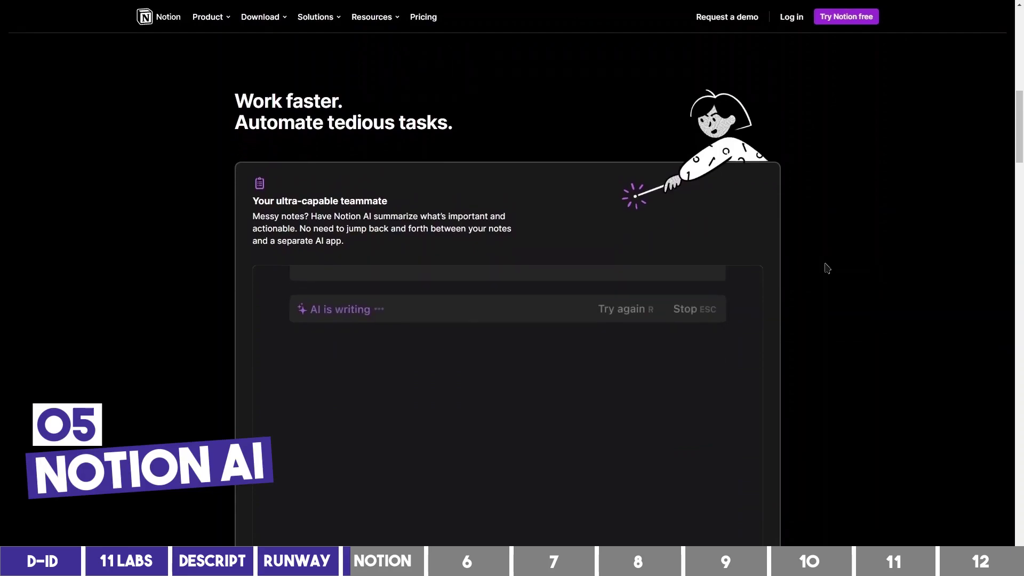
scroll(825, 267, "down", 1)
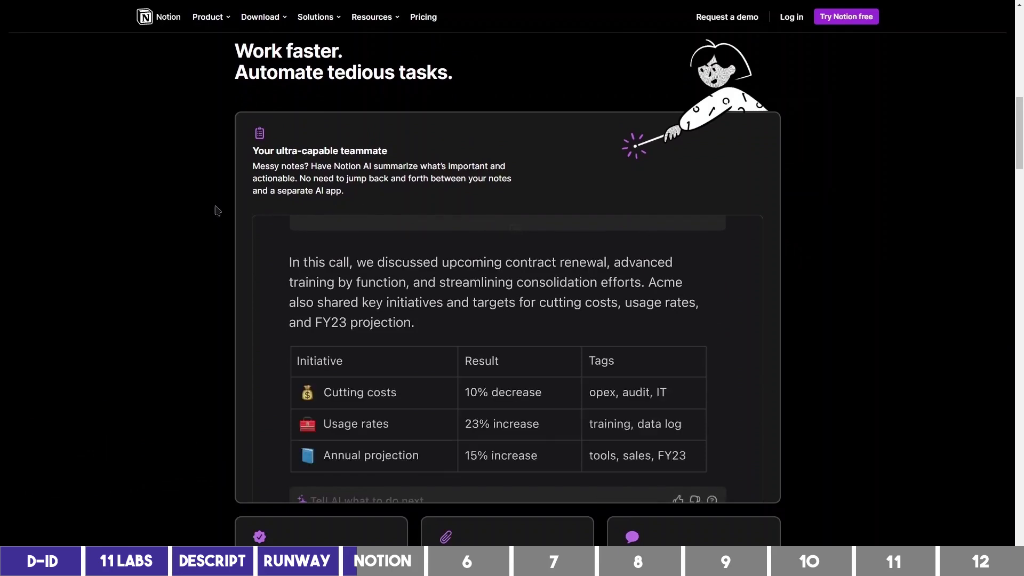
scroll(217, 210, "down", 1)
scroll(213, 206, "down", 1)
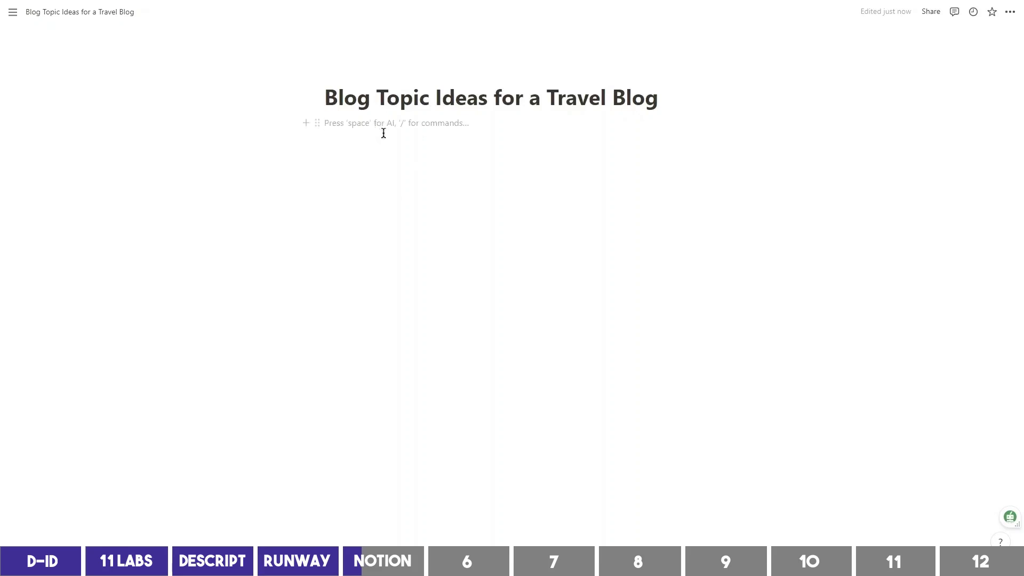
Have Notion AI write travel blog topic ideas using the page title as the prompt.
key("space")
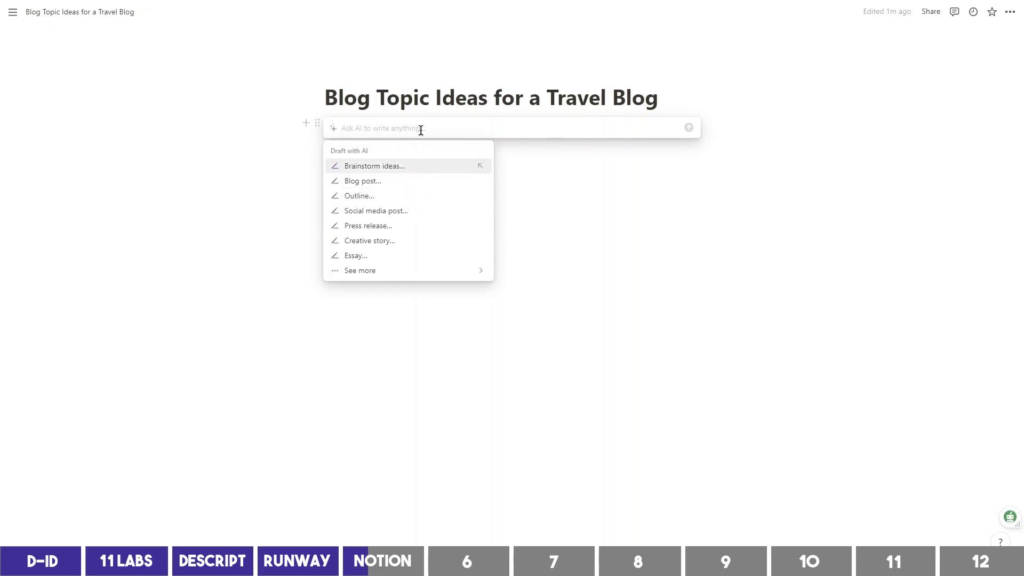
type("Blog Topic Ideas for a Travel Blog")
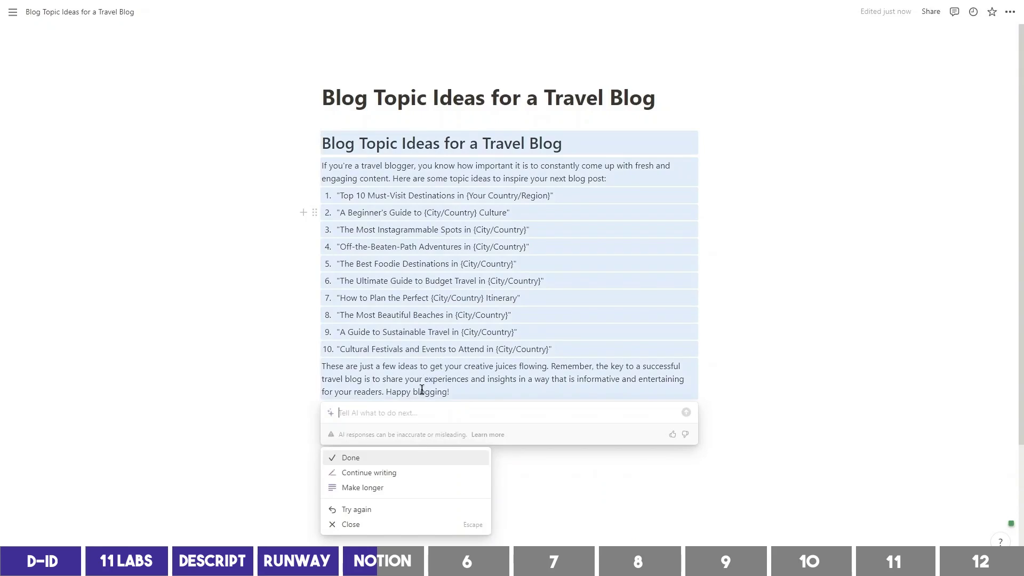
key("Return")
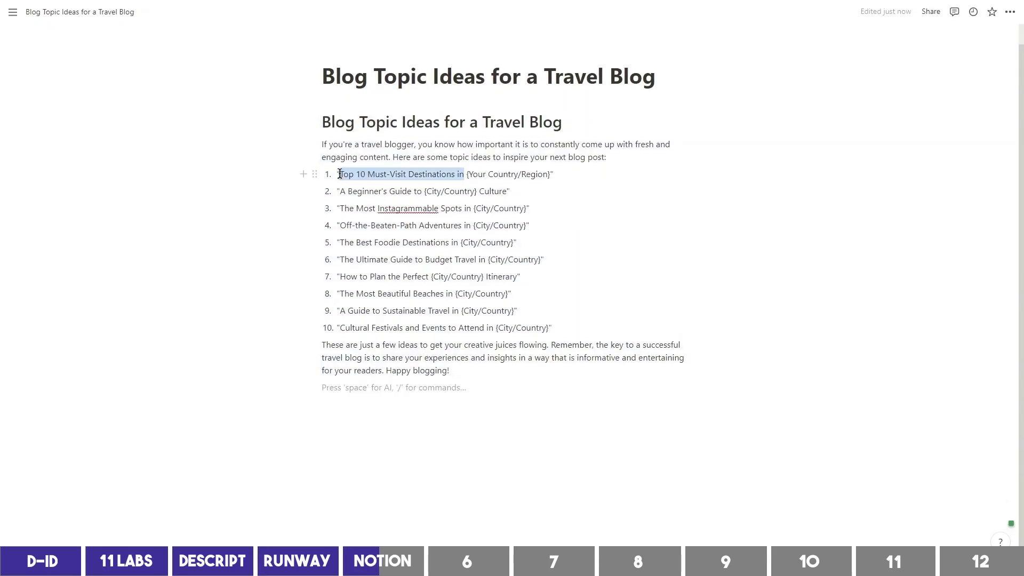
Add a bold 'Top 10 Must-Visit Destinations in Dubai' heading below the list.
key("ctrl+c")
left_click(427, 404)
key("ctrl+v")
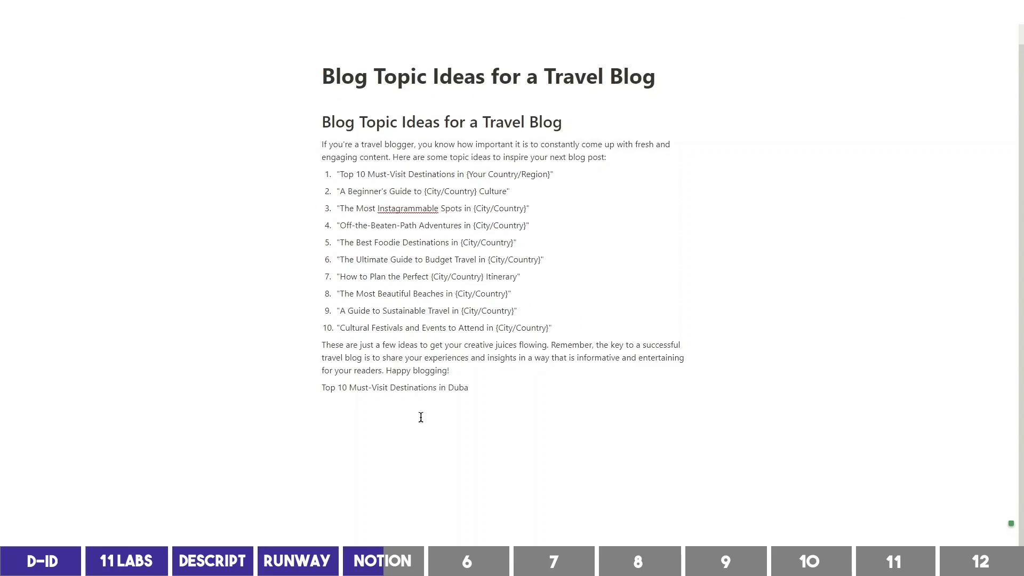
type("i")
key("shift+Home")
key("ctrl+b")
key("Right")
On a new line, prompt Notion AI to write a destinations and yearly tourists table.
key("Return")
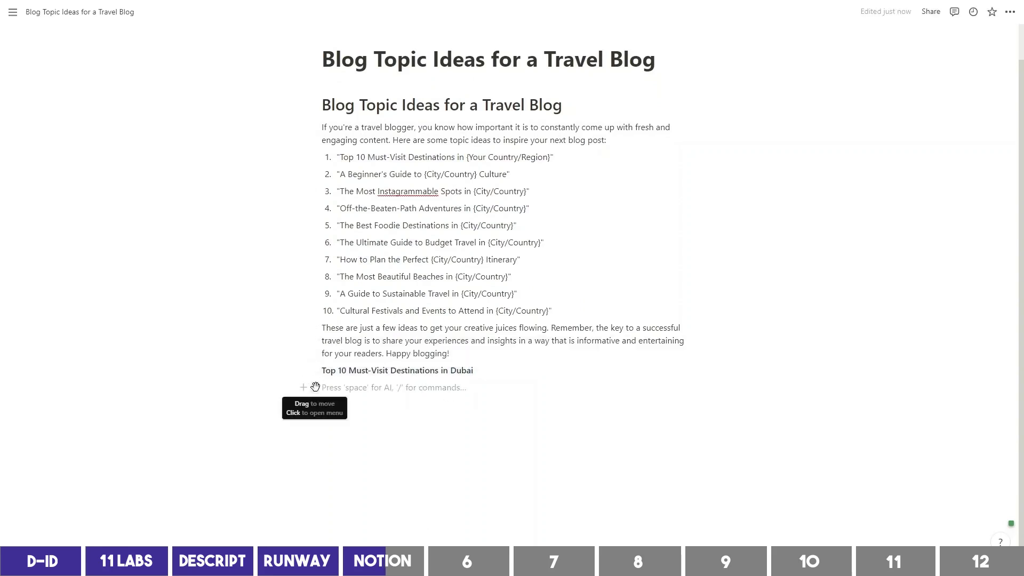
key("space")
type("Write the")
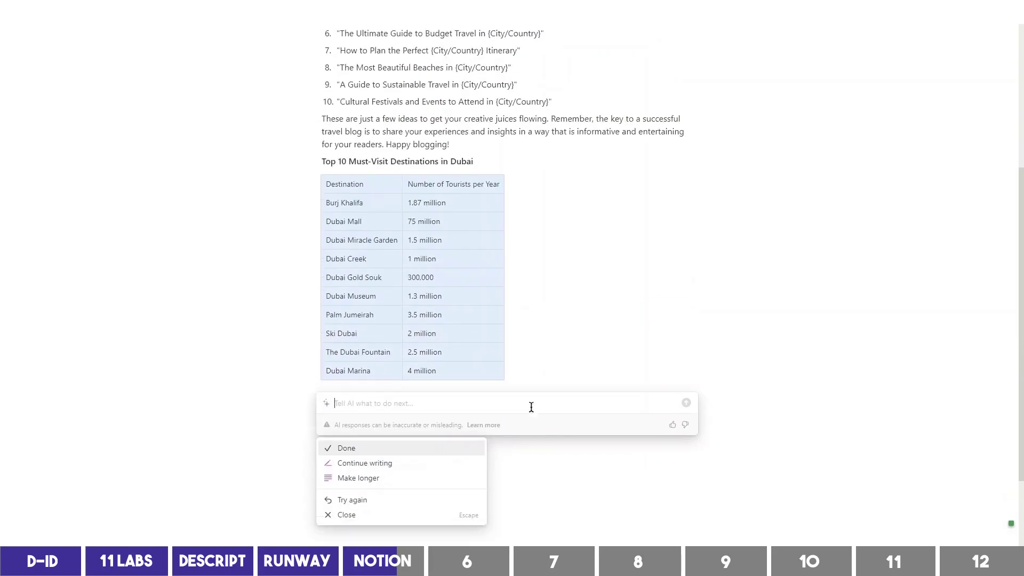
Accept the Dubai table and have Notion AI draft a Dubai destinations blog post.
key("Return")
key("space")
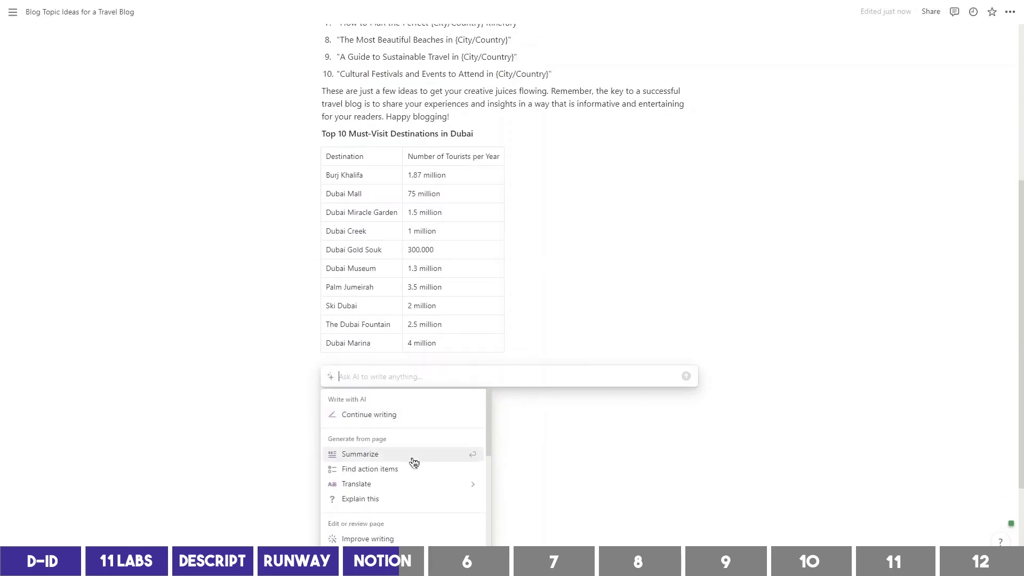
scroll(414, 463, "down", 3)
scroll(422, 489, "down", 2)
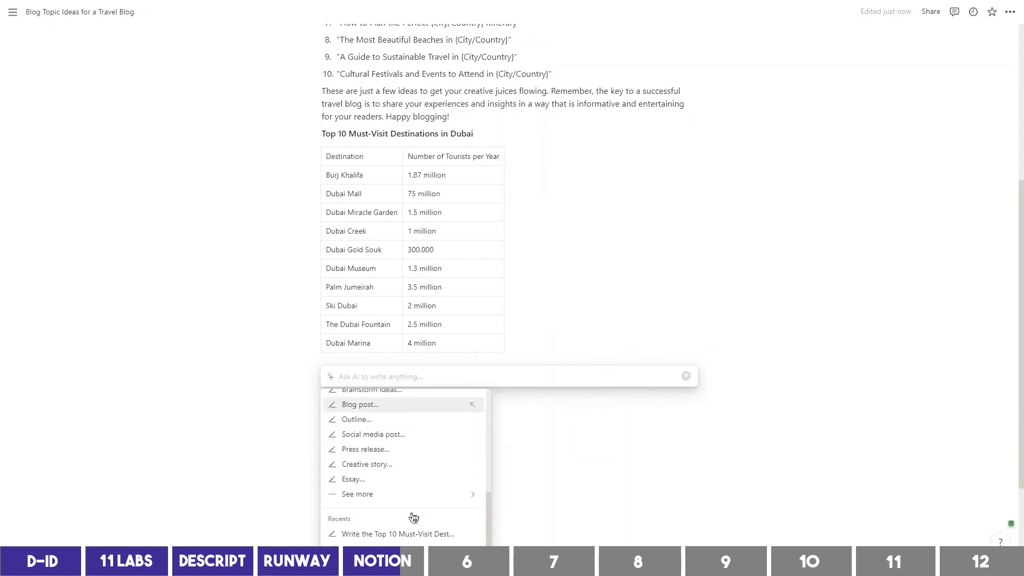
left_click(392, 408)
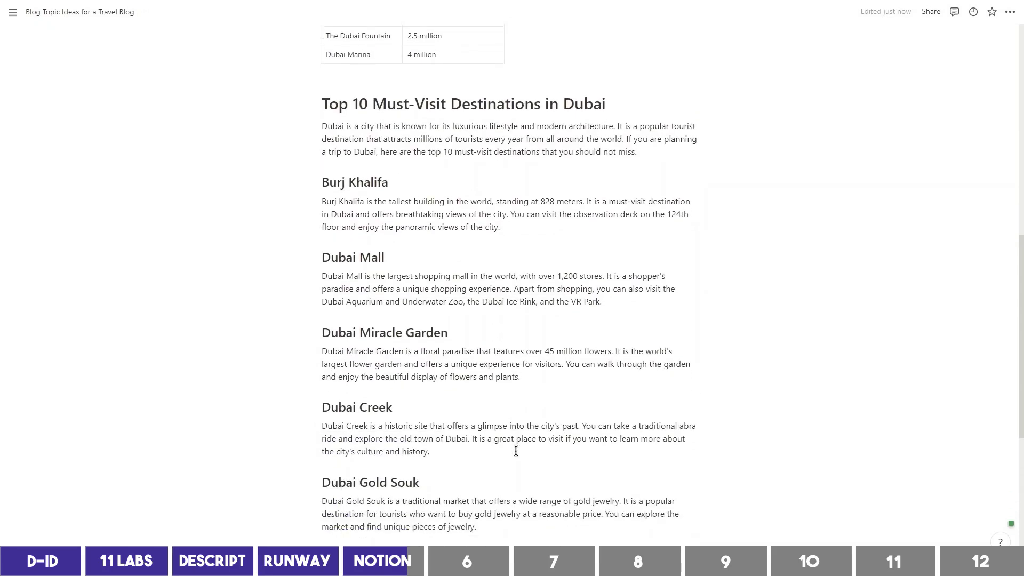
Lengthen the Dubai Marina paragraph with Notion AI's Make longer action.
scroll(515, 451, "up", 2)
scroll(515, 451, "up", 3)
scroll(515, 451, "up", 2)
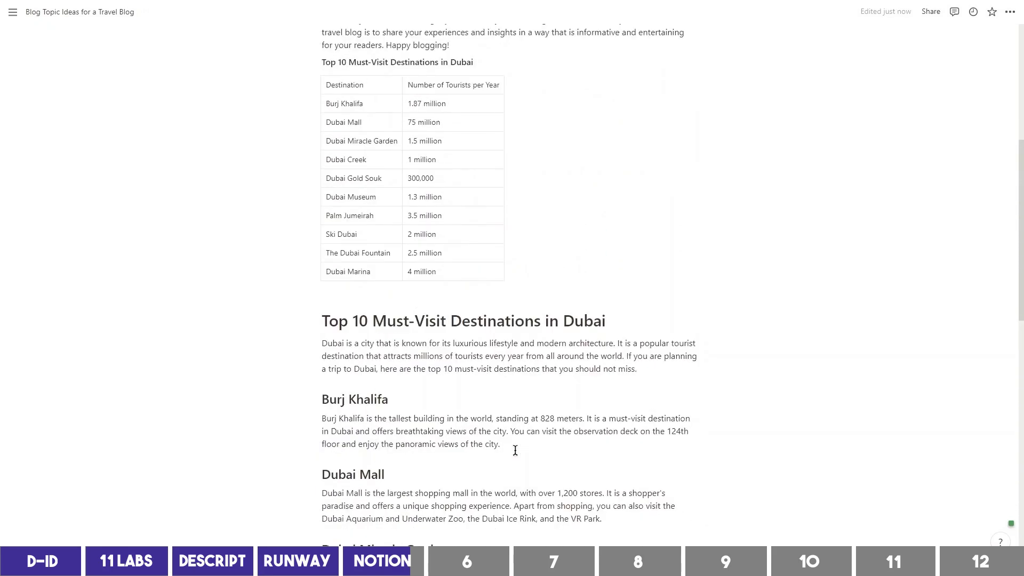
scroll(517, 449, "down", 1)
scroll(517, 450, "down", 2)
scroll(517, 454, "down", 3)
scroll(517, 480, "down", 2)
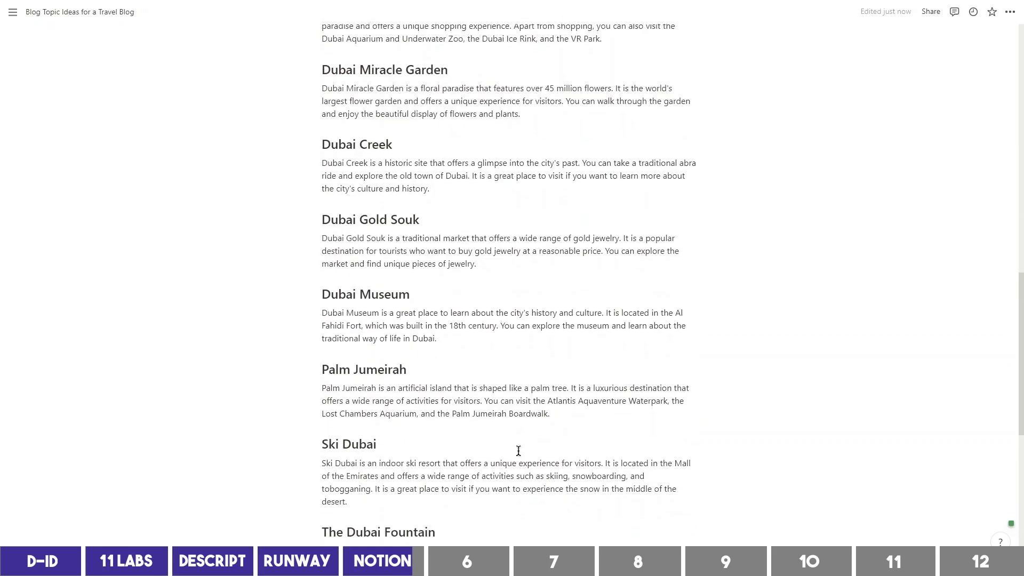
scroll(462, 356, "down", 6)
left_click_drag(462, 331, 327, 306)
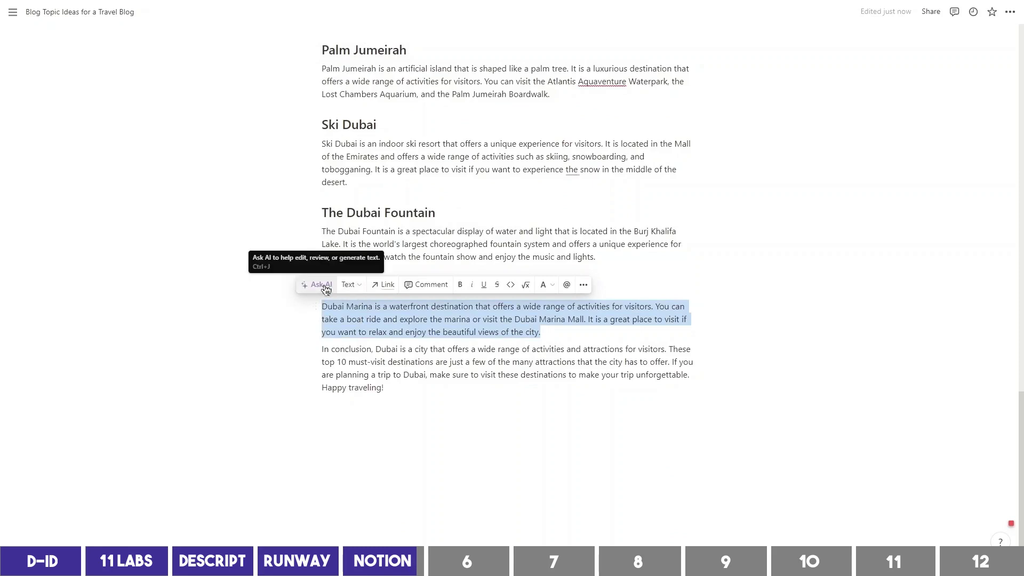
left_click(326, 287)
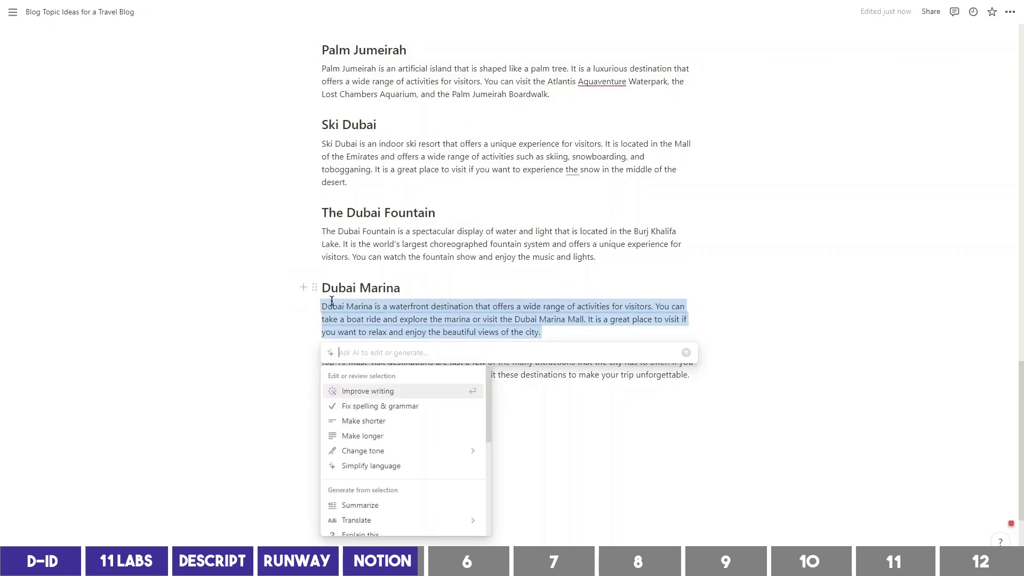
left_click(390, 443)
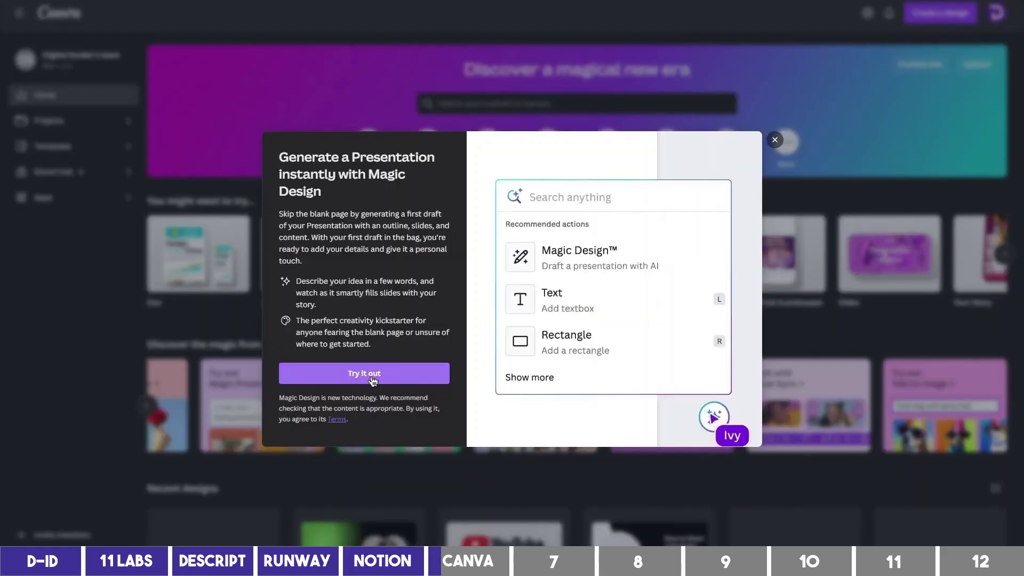
Generate a Magic Design presentation on 'How to Start a YouTube Channel and Make Money in 2023'.
left_click(372, 381)
type("Ho")
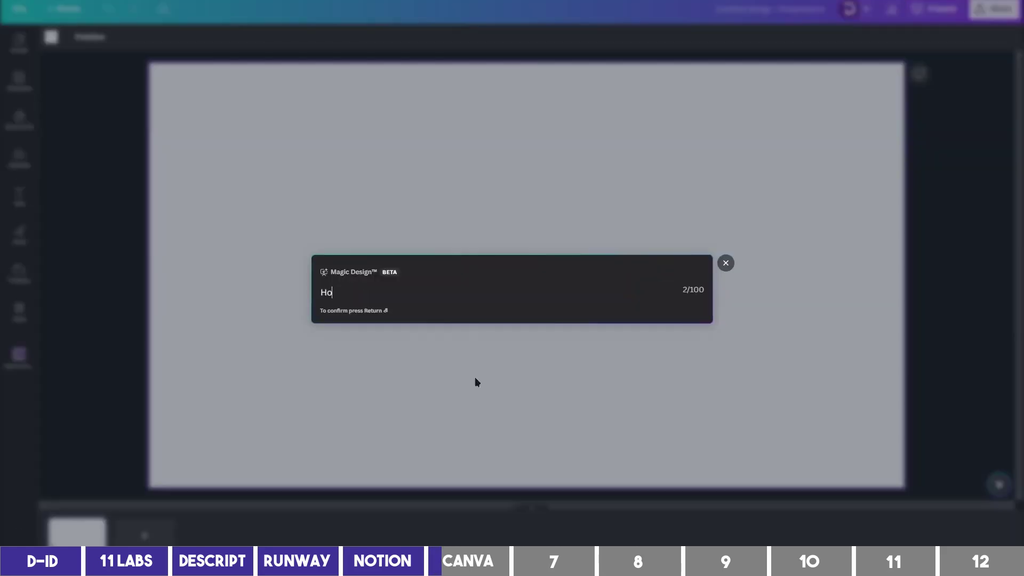
type("w to Start a YouTube Channel and Make Money in 2023")
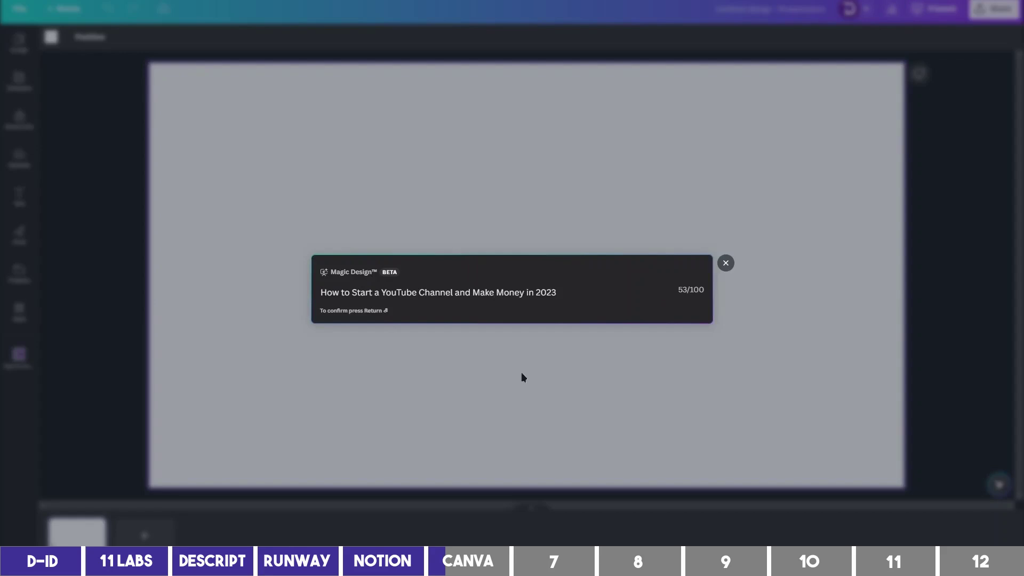
key("Return")
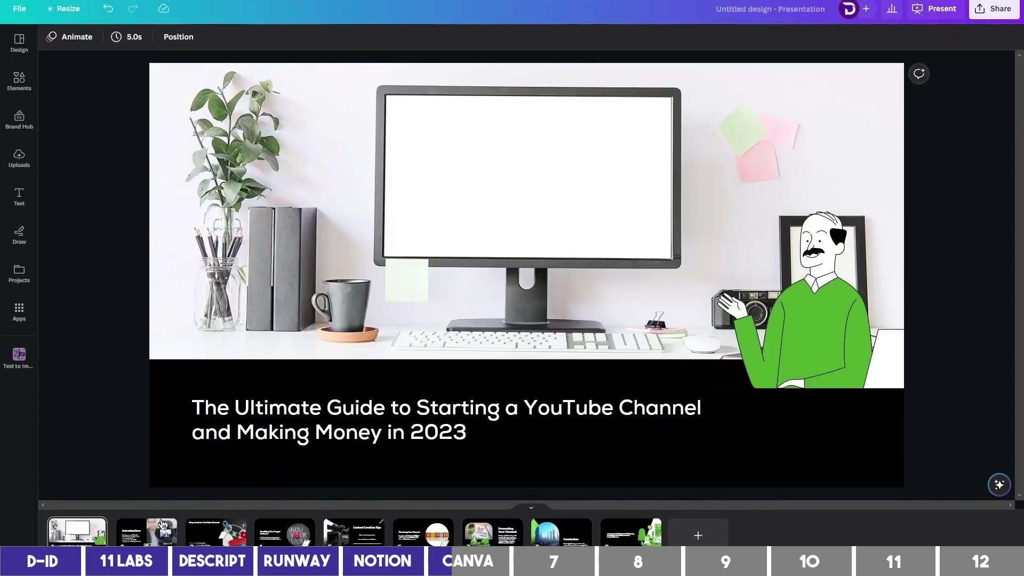
left_click(155, 539)
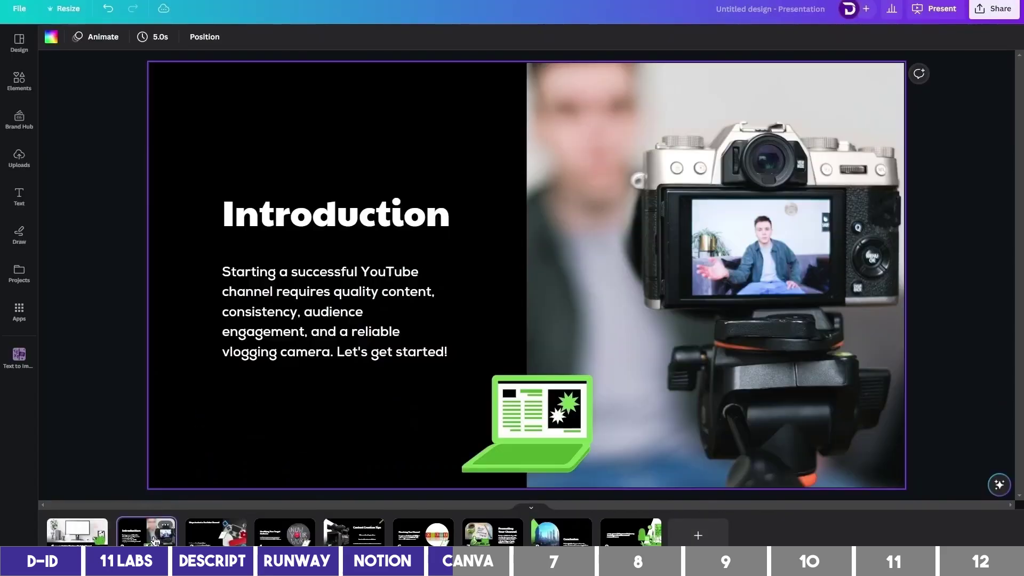
left_click(205, 542)
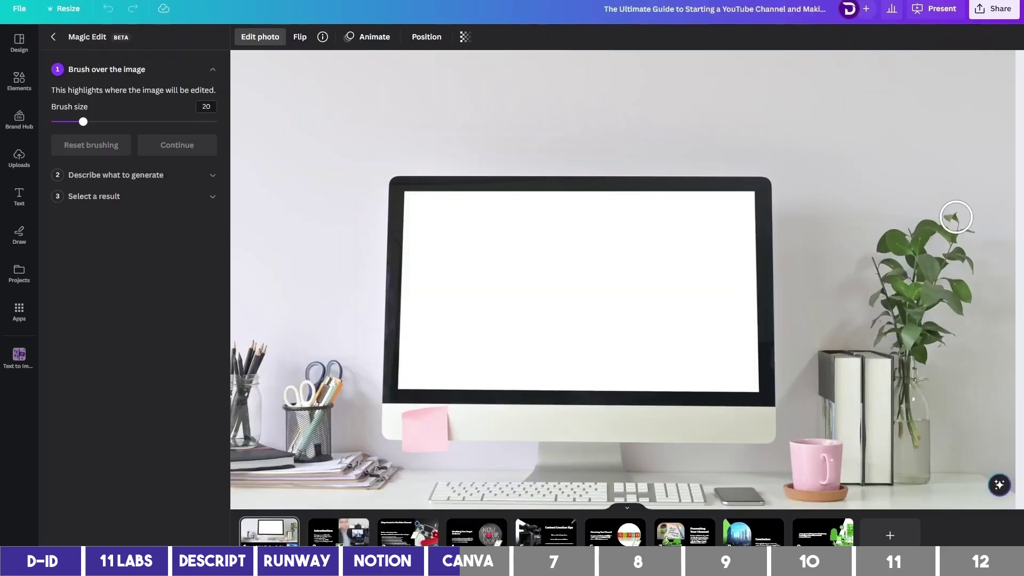
Replace the desk plant with ice-cream waffle cones via Magic Edit, then translate the ad into Arabic.
left_click_drag(956, 217, 891, 243)
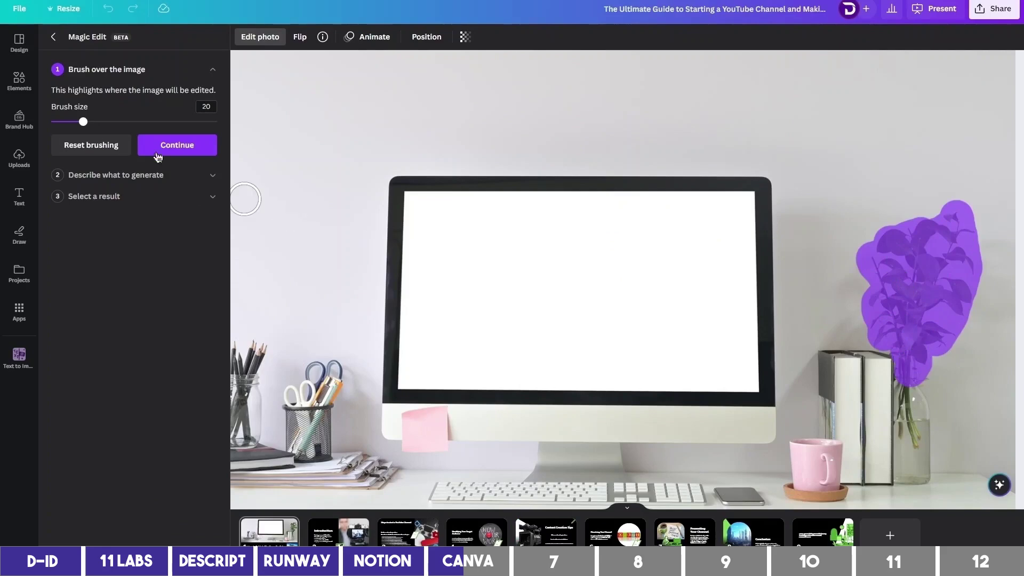
left_click(156, 145)
type("ice-cream")
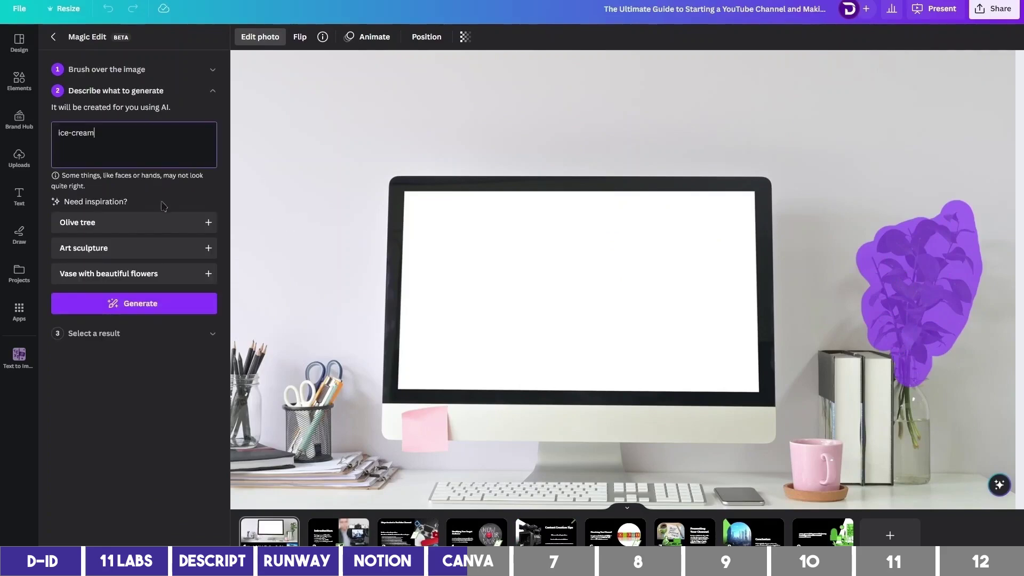
left_click(162, 304)
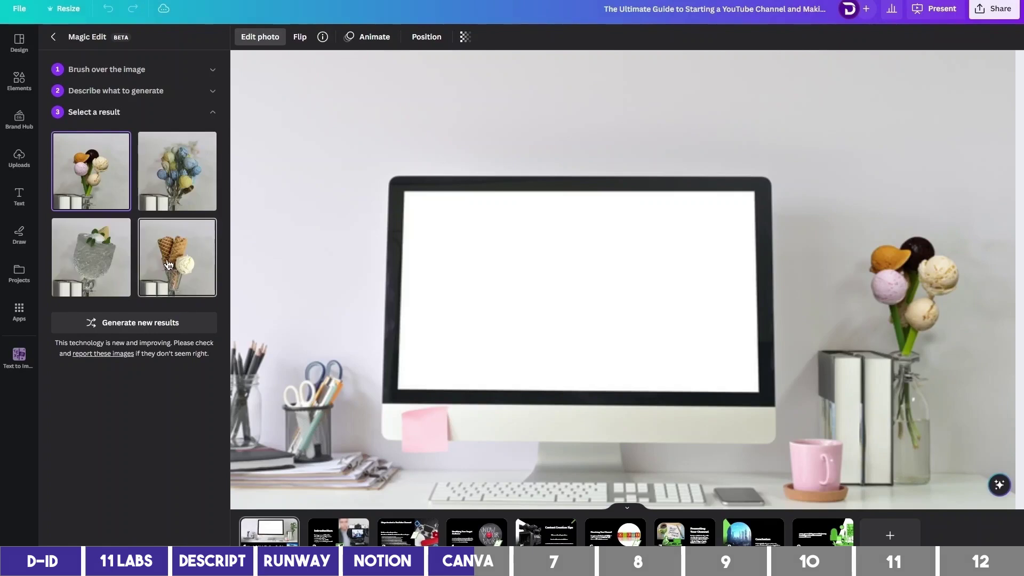
left_click(178, 257)
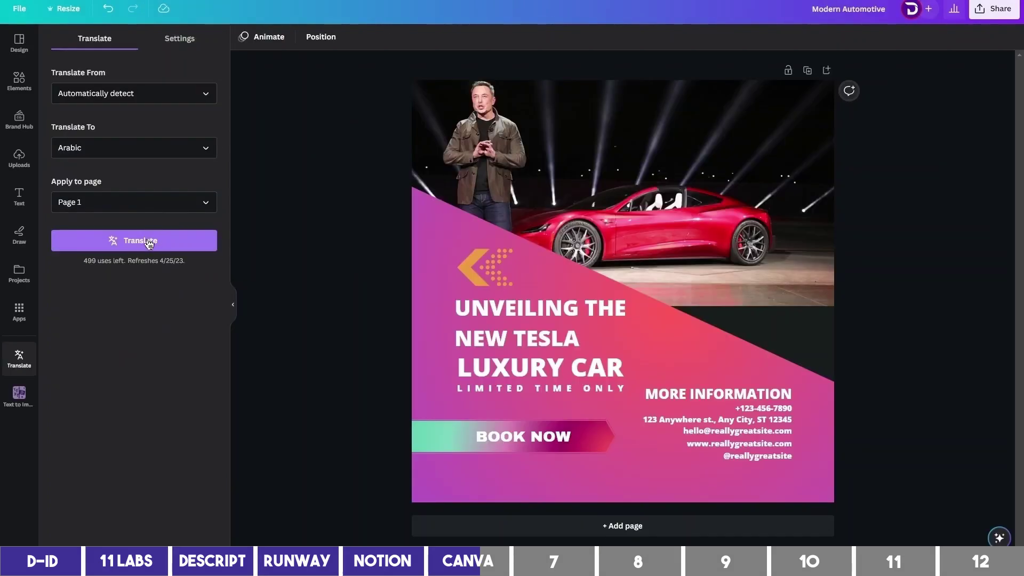
left_click(149, 243)
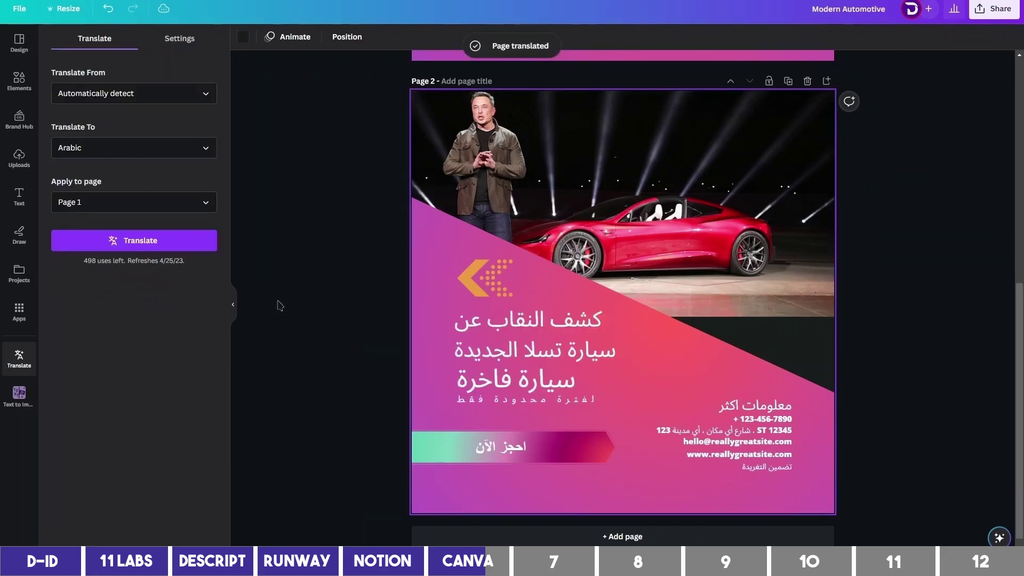
Translate the Tesla ad page into Hindi.
left_click(133, 148)
left_click(69, 201)
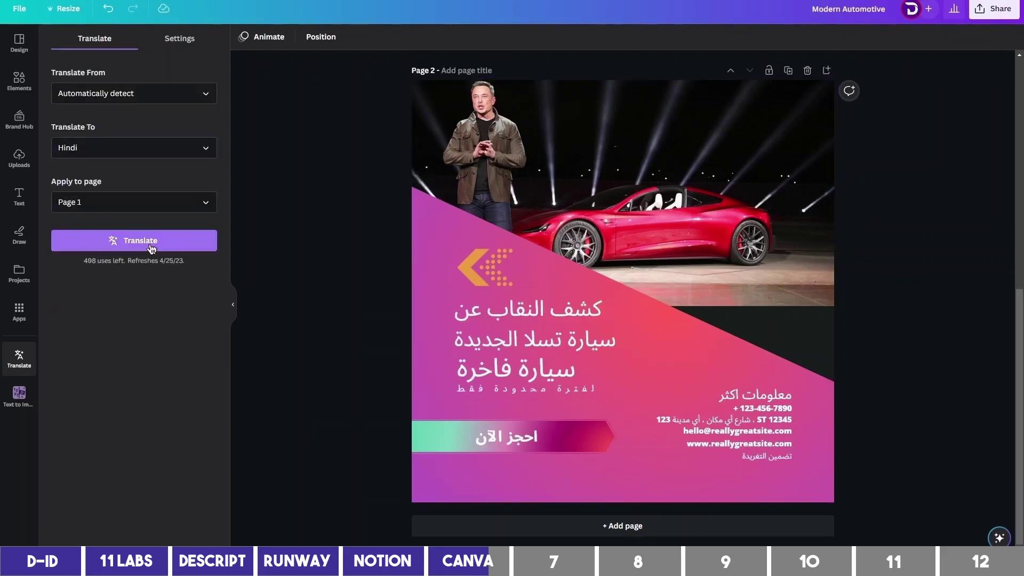
left_click(146, 241)
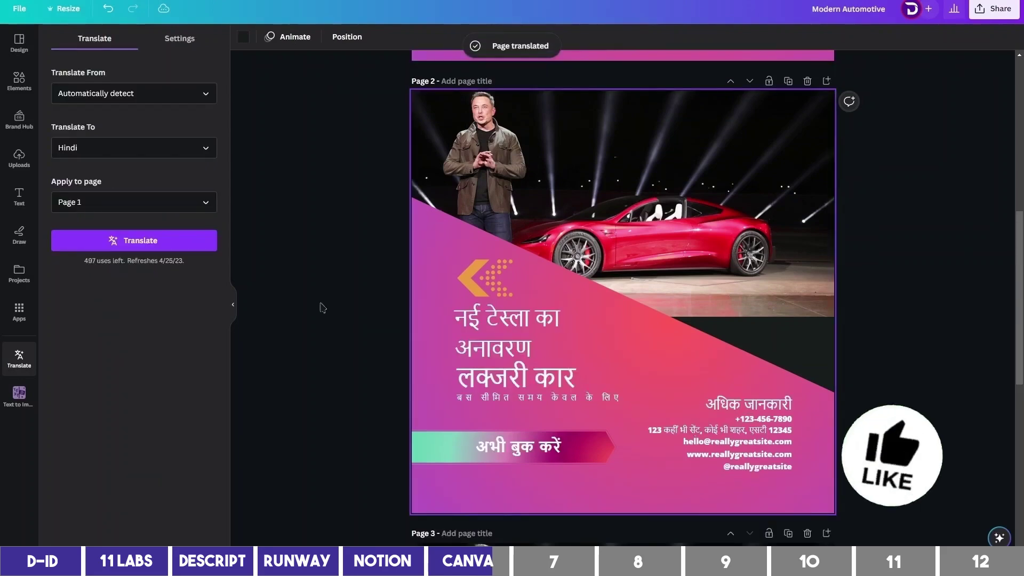
Translate the Tesla ad page into Spanish.
left_click(146, 155)
type("span")
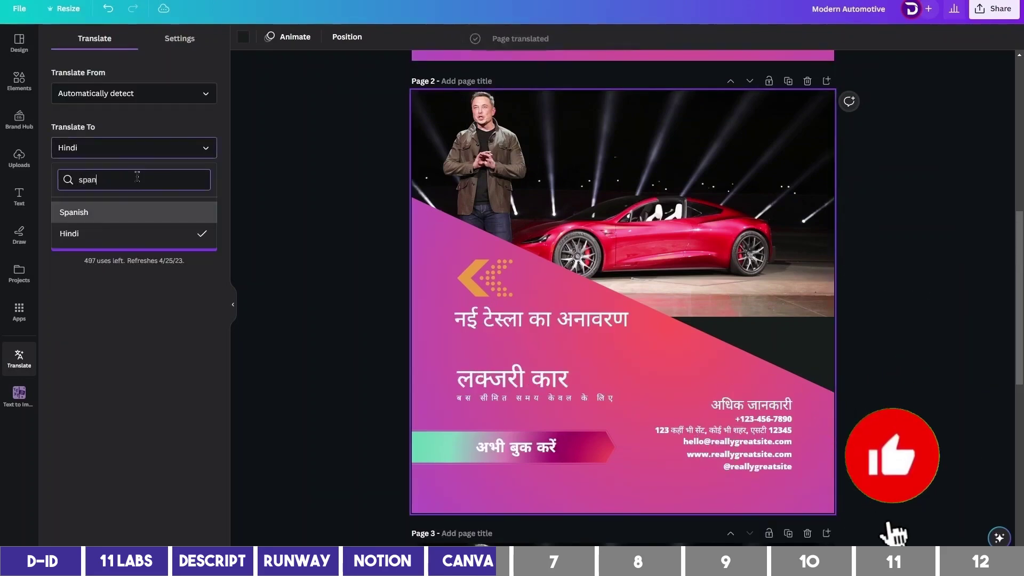
left_click(143, 212)
left_click(181, 243)
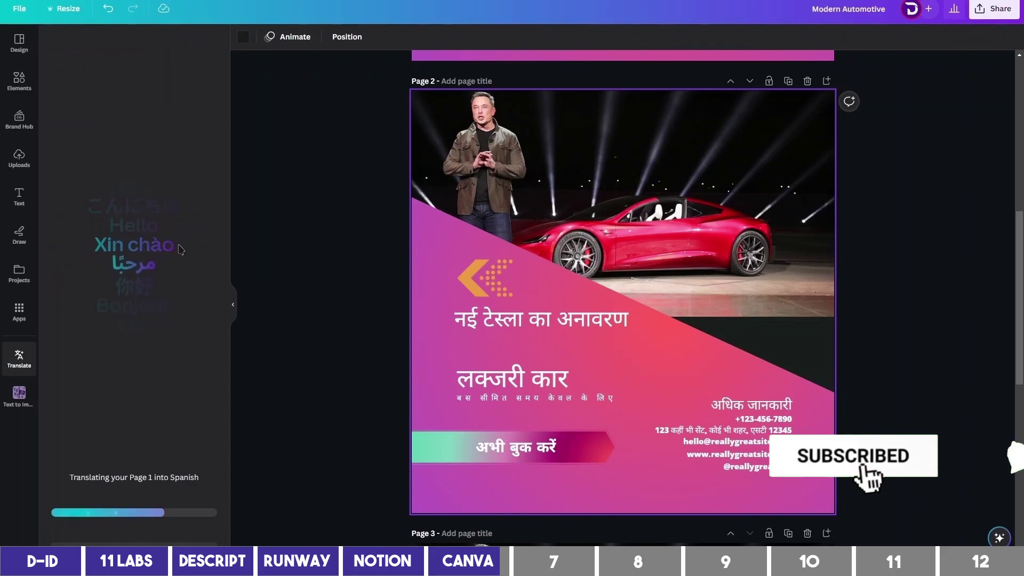
Set French as the next target language.
left_click(144, 153)
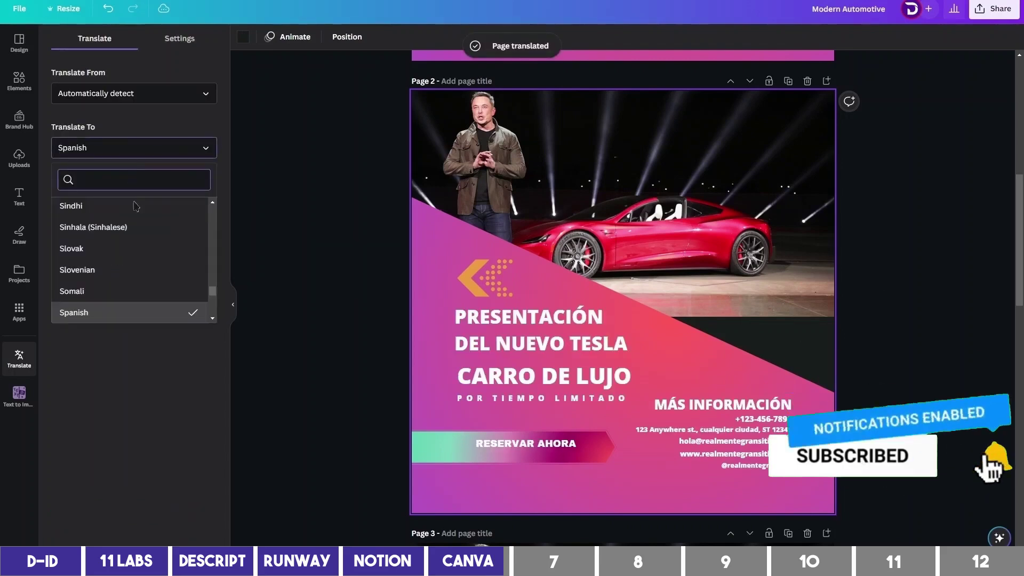
type("fre")
left_click(107, 209)
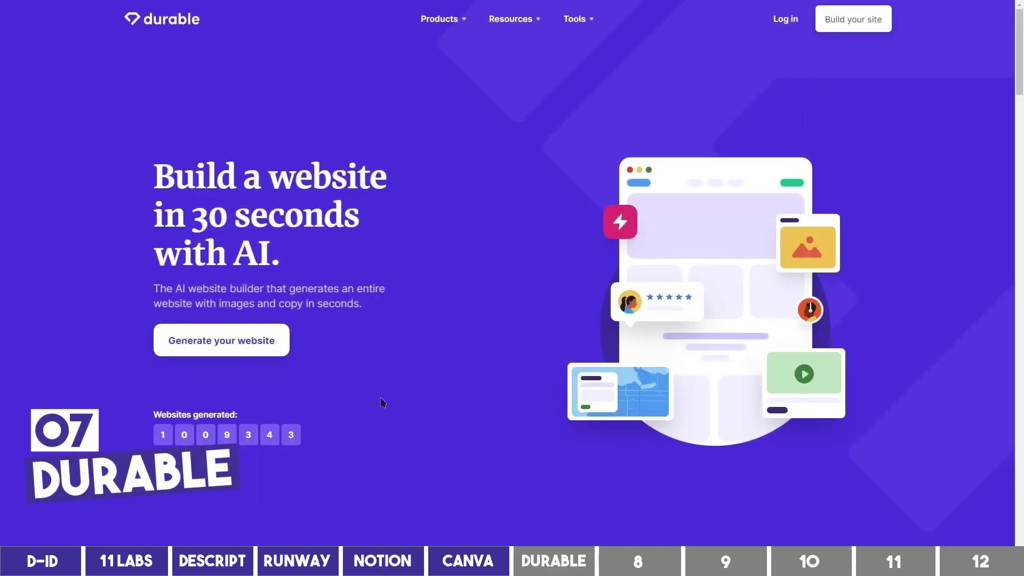
Scroll through Durable's homepage features, return to the top and start Generate your website.
scroll(465, 331, "down", 2)
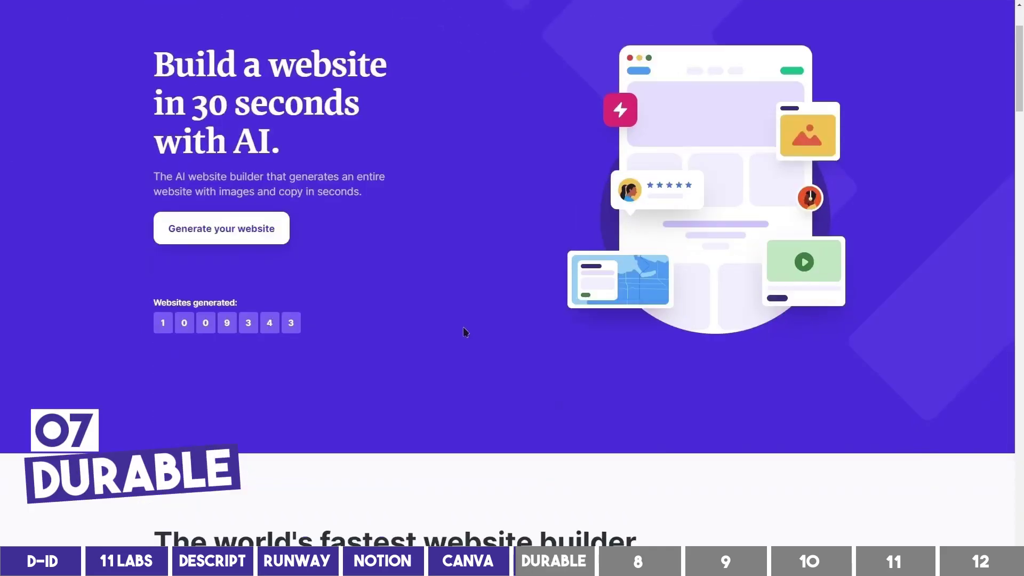
scroll(466, 332, "down", 2)
scroll(466, 331, "down", 4)
scroll(463, 326, "down", 4)
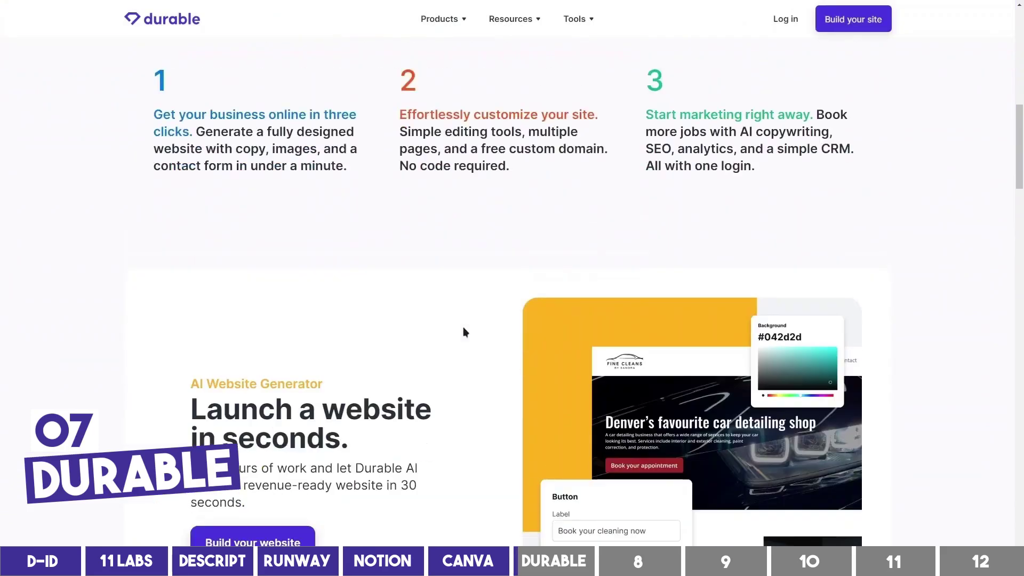
scroll(463, 326, "down", 1)
scroll(463, 328, "down", 2)
scroll(464, 332, "down", 2)
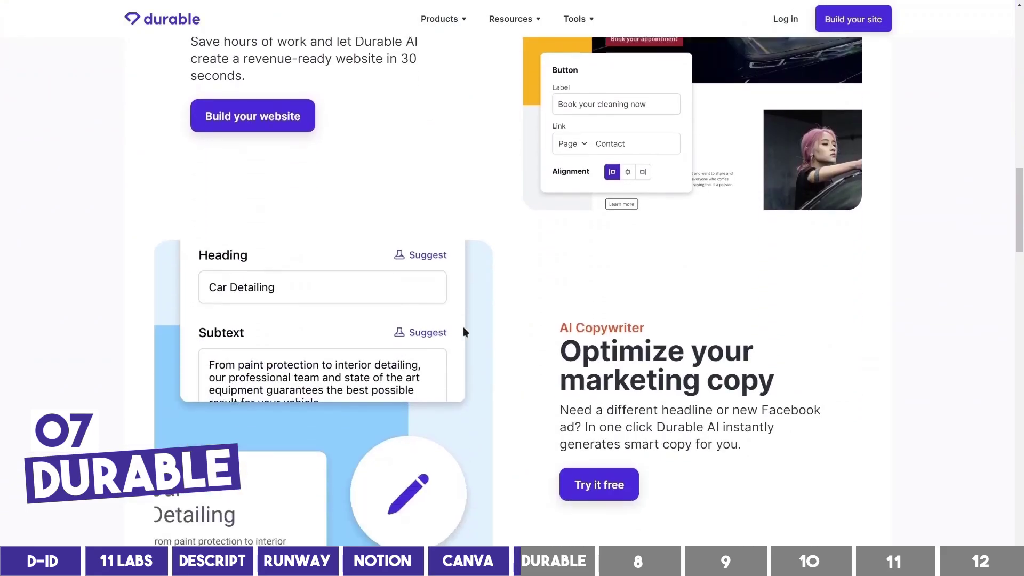
scroll(463, 332, "down", 4)
scroll(463, 332, "up", 7)
scroll(463, 331, "up", 5)
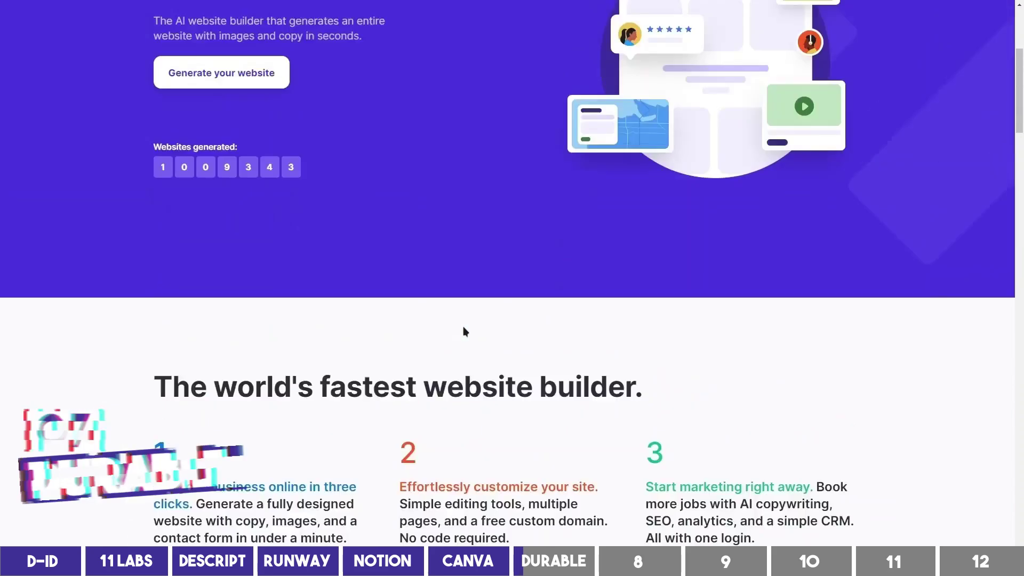
scroll(457, 331, "up", 5)
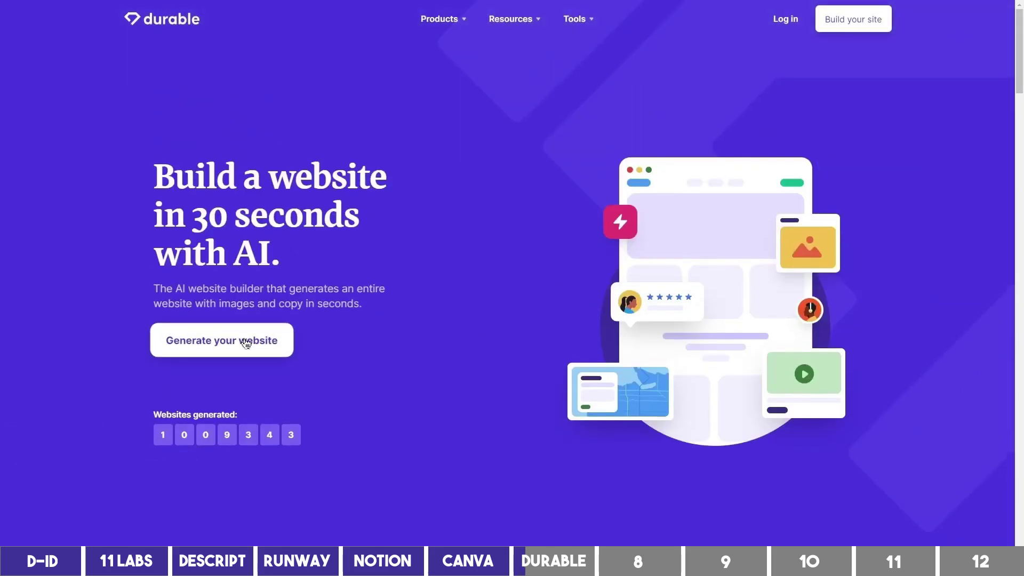
left_click(283, 346)
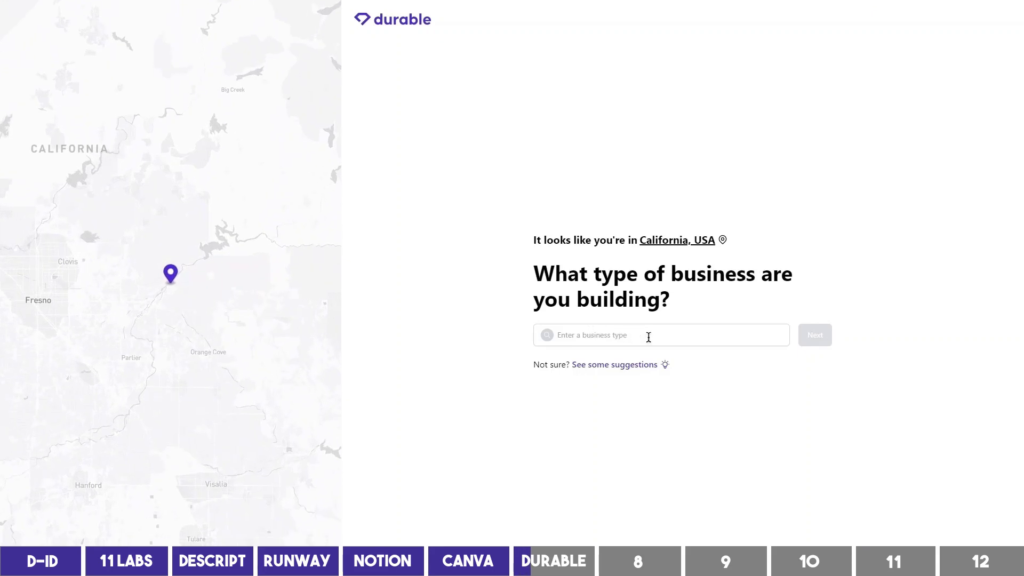
Pick Handyman as the business type and 'Fix-it-Fast Handyman' as the name, then generate.
left_click(643, 365)
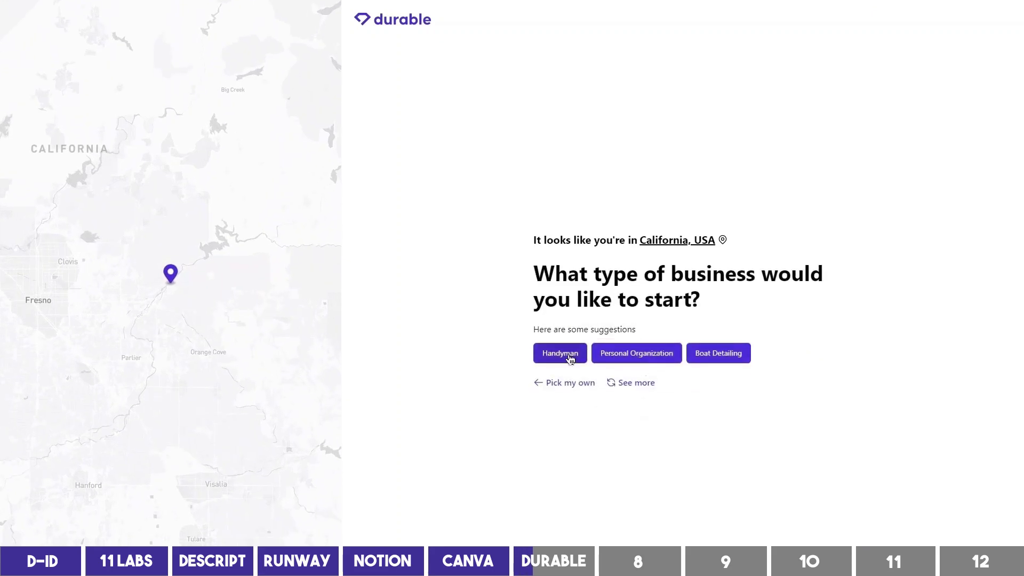
left_click(569, 359)
left_click(620, 365)
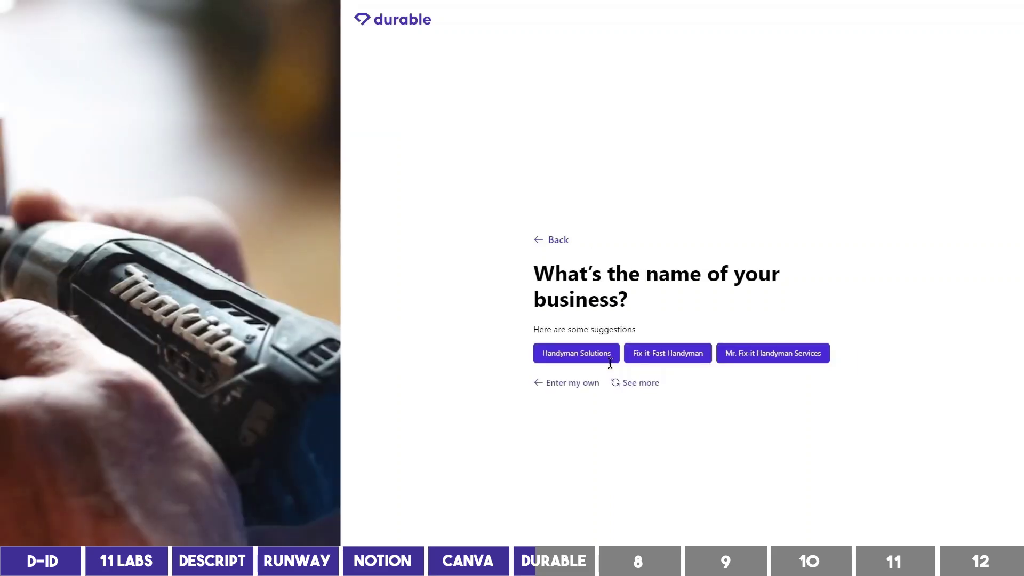
left_click(654, 358)
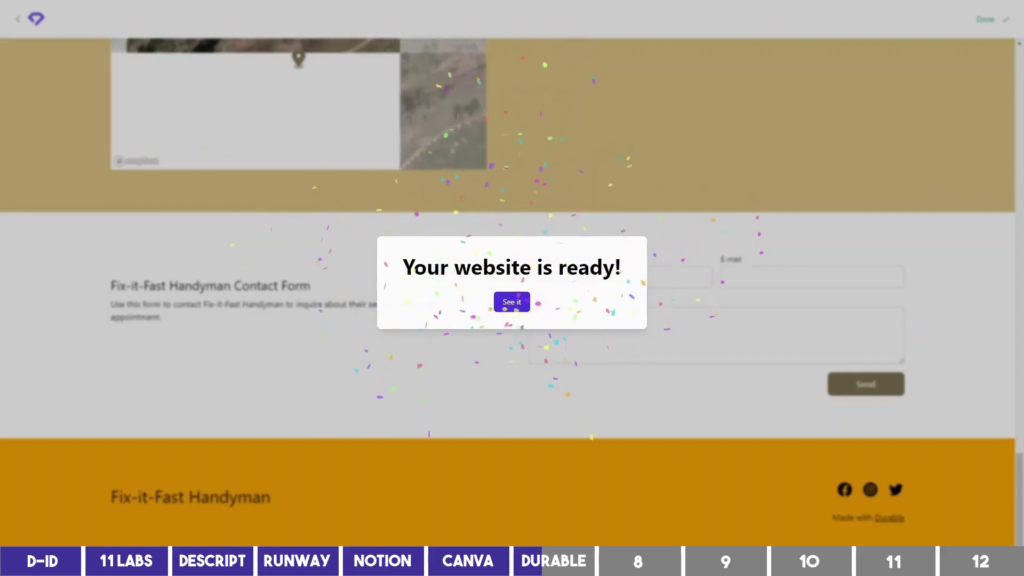
Regenerate the hero section's text and add a new section below Our Services.
left_click(512, 302)
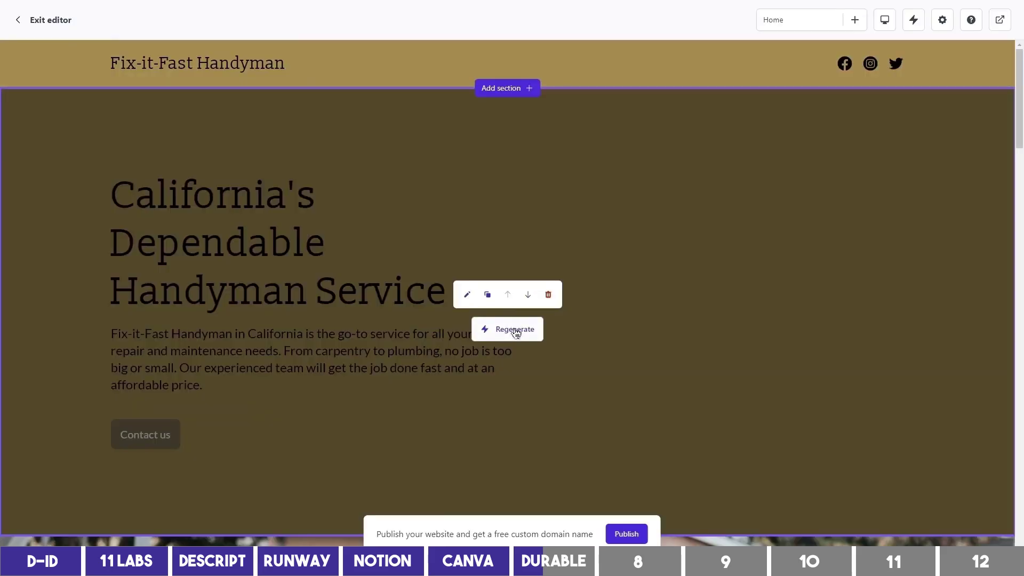
left_click(516, 331)
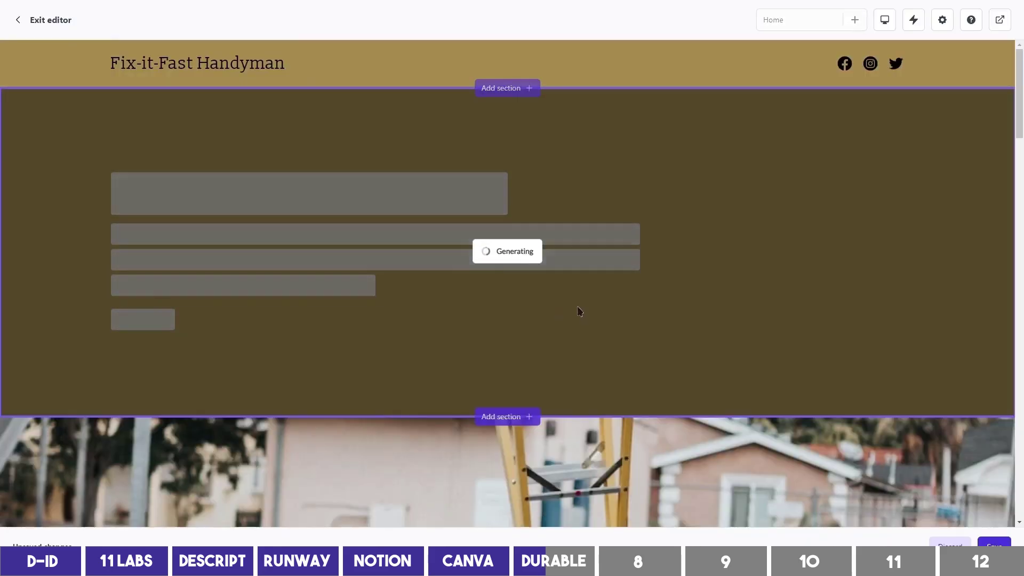
scroll(512, 357, "down", 10)
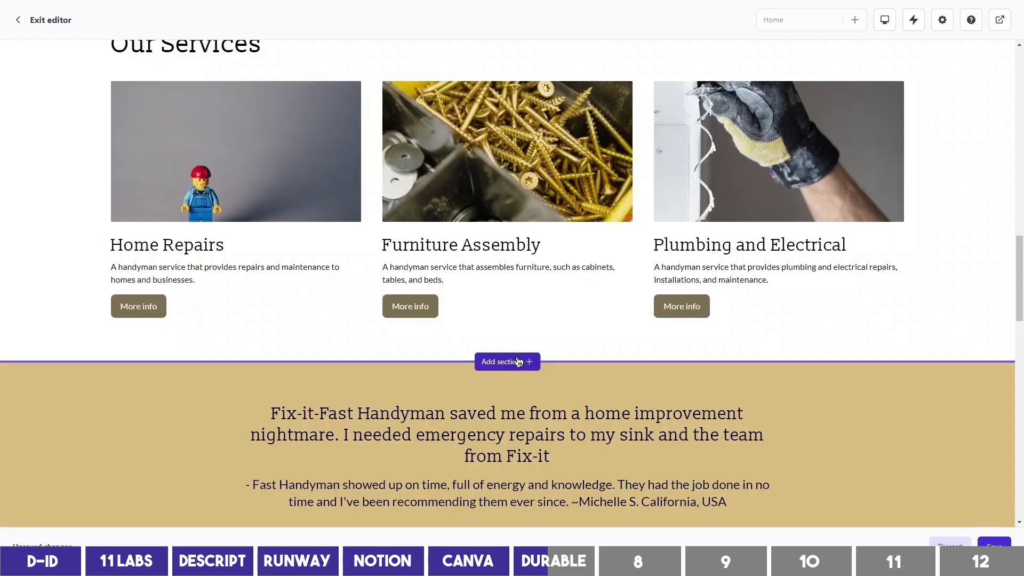
left_click(514, 359)
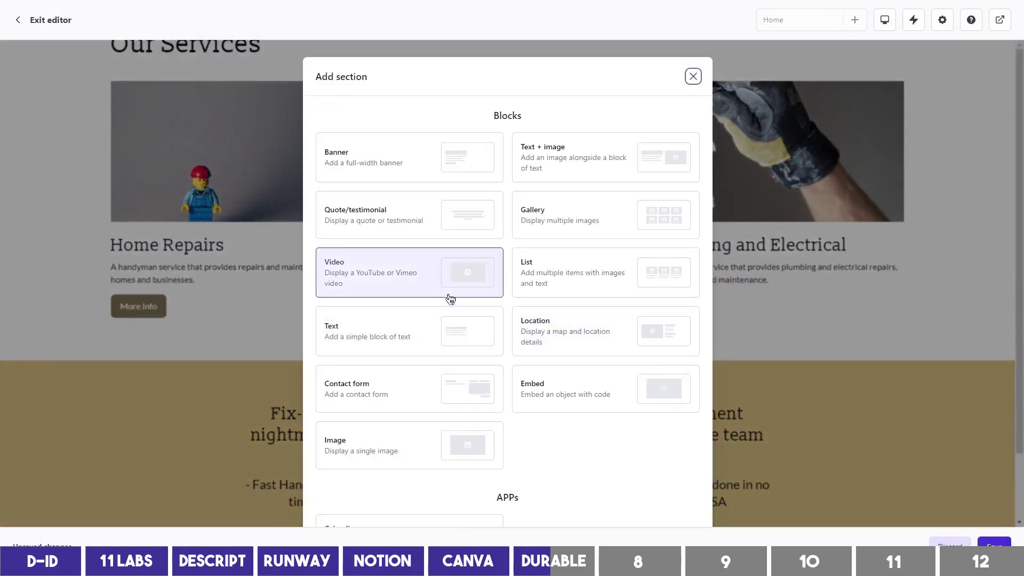
left_click(400, 224)
Have AI rewrite the text of the About us section.
scroll(509, 345, "down", 1)
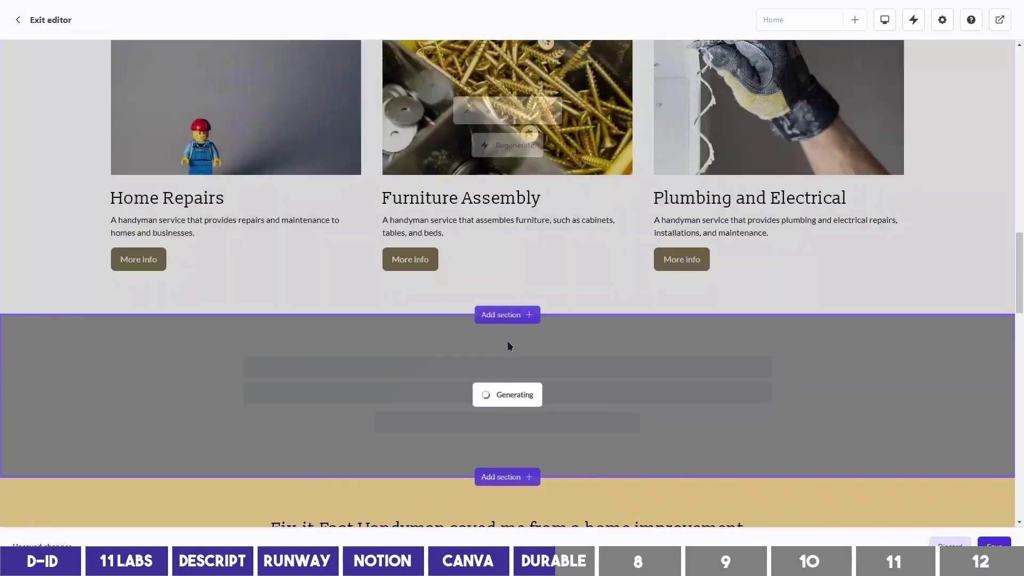
scroll(508, 357, "down", 1)
scroll(341, 359, "down", 1)
scroll(344, 349, "down", 1)
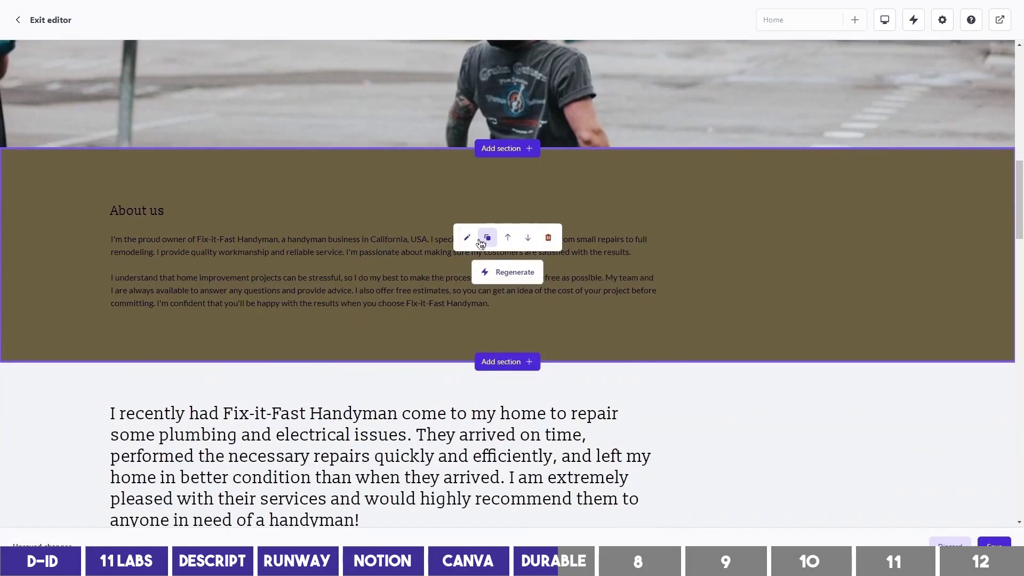
left_click(466, 238)
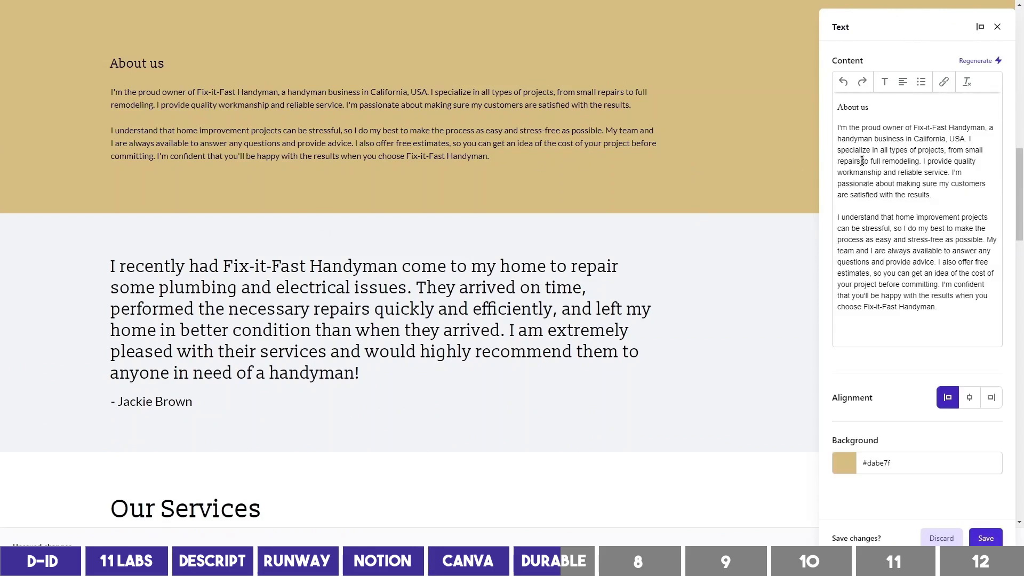
left_click(984, 61)
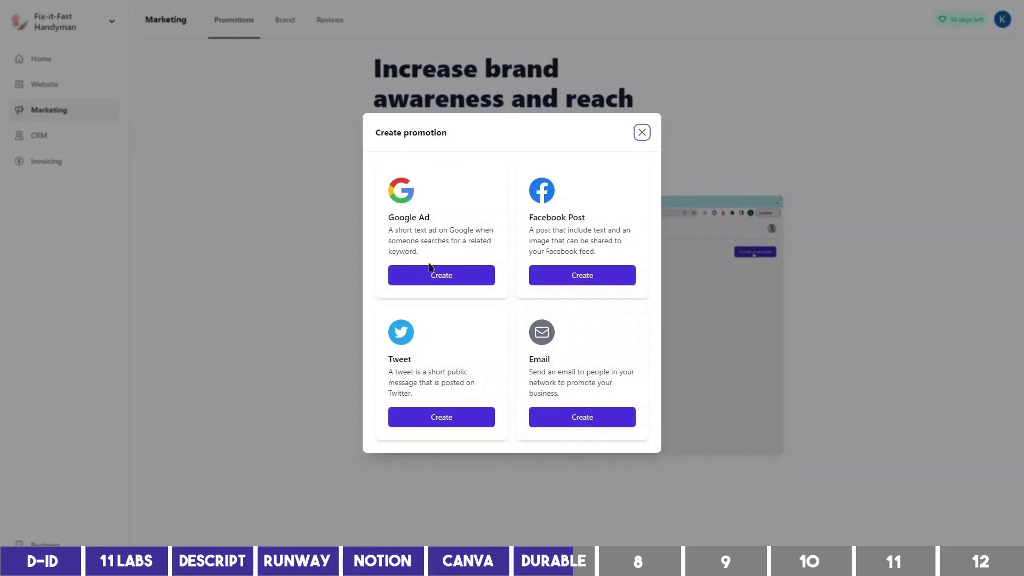
Generate a Friendly-tone promotional email about hiring the handyman business, then go to CRM.
left_click(590, 421)
triple_click(233, 173)
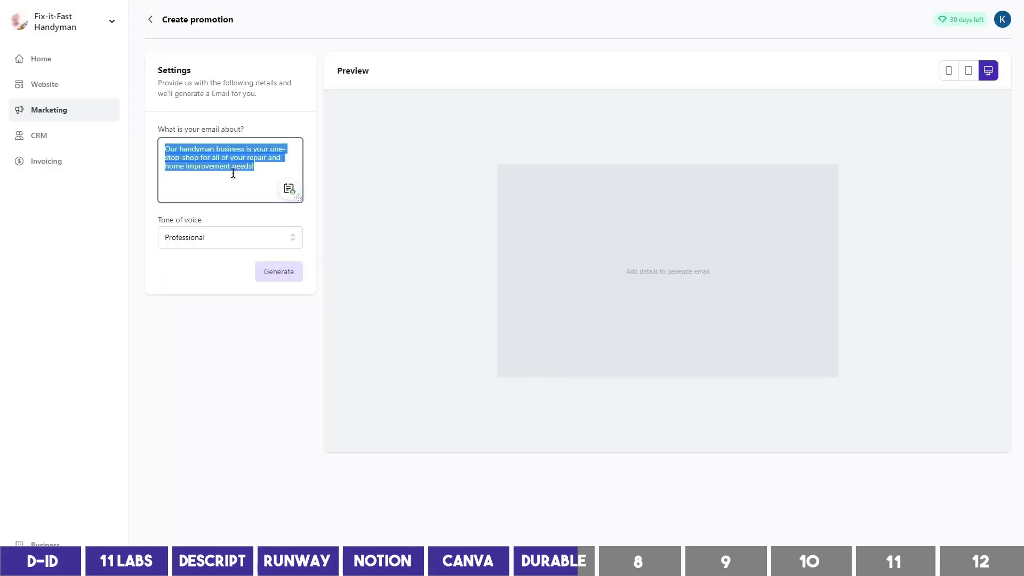
type("Hire us for all your handywork")
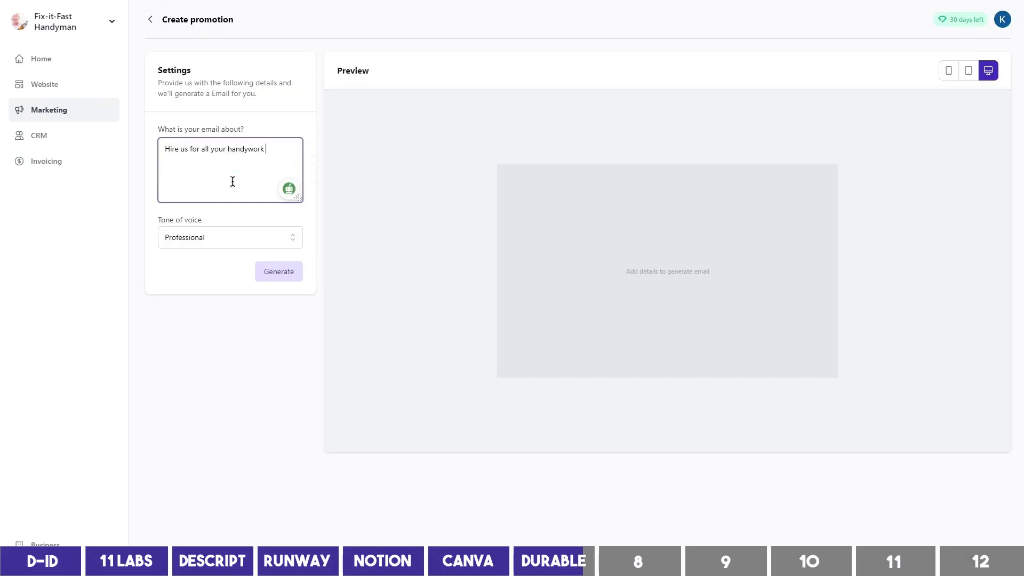
left_click(254, 242)
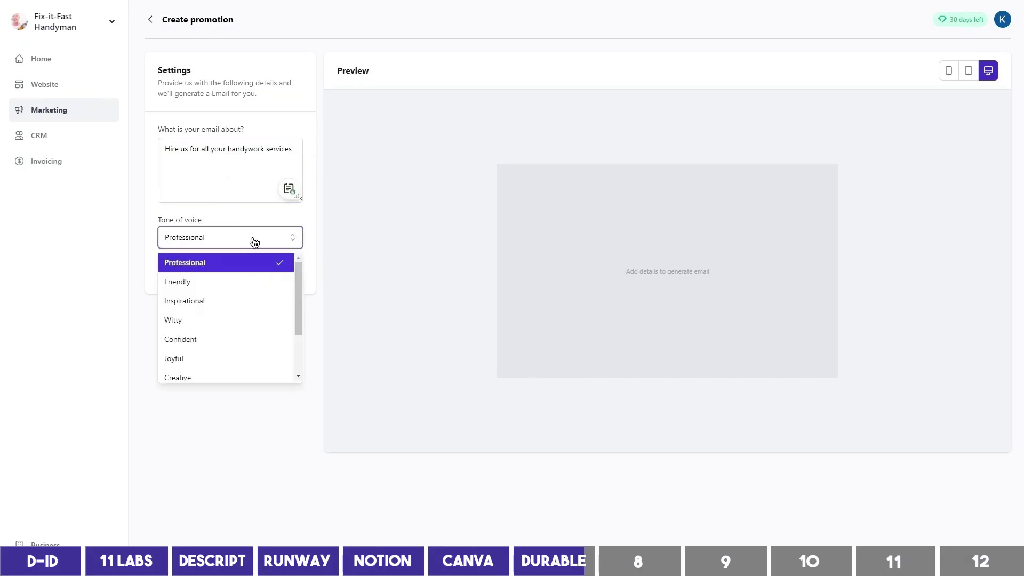
left_click(236, 282)
left_click(280, 272)
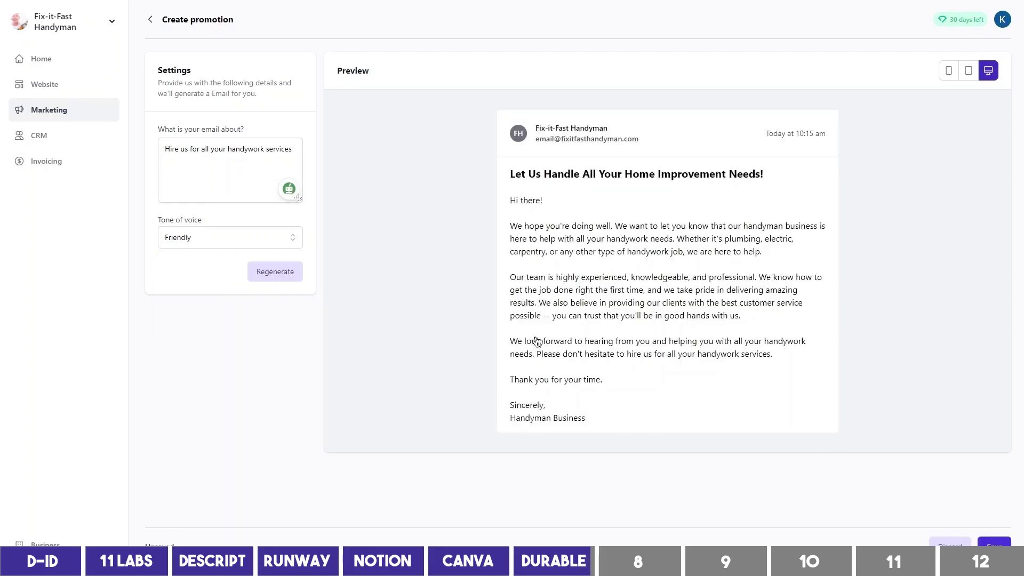
left_click(38, 136)
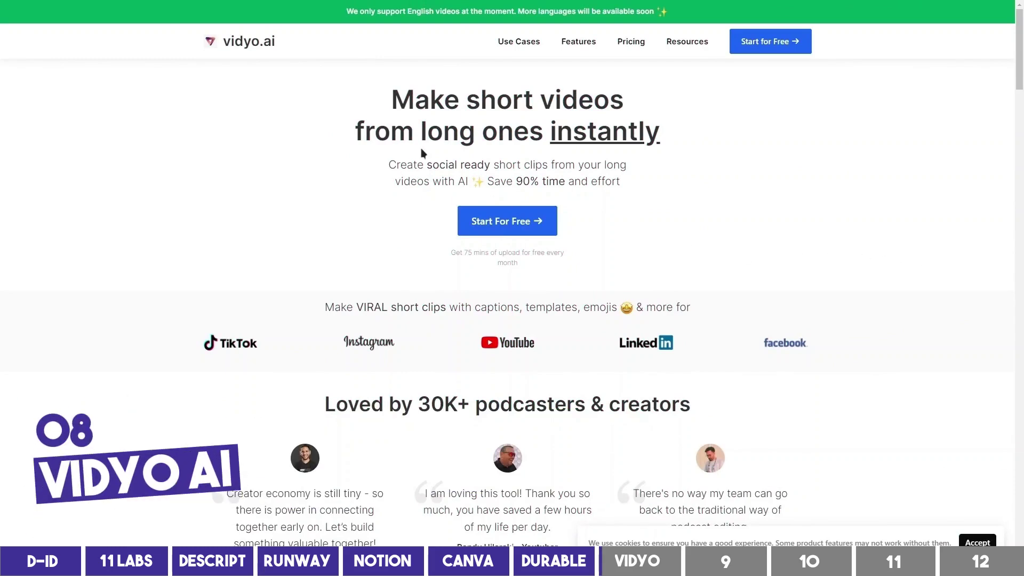
Scroll the Vidyo.ai homepage down to its three-step 'How it works?' section.
scroll(742, 256, "down", 3)
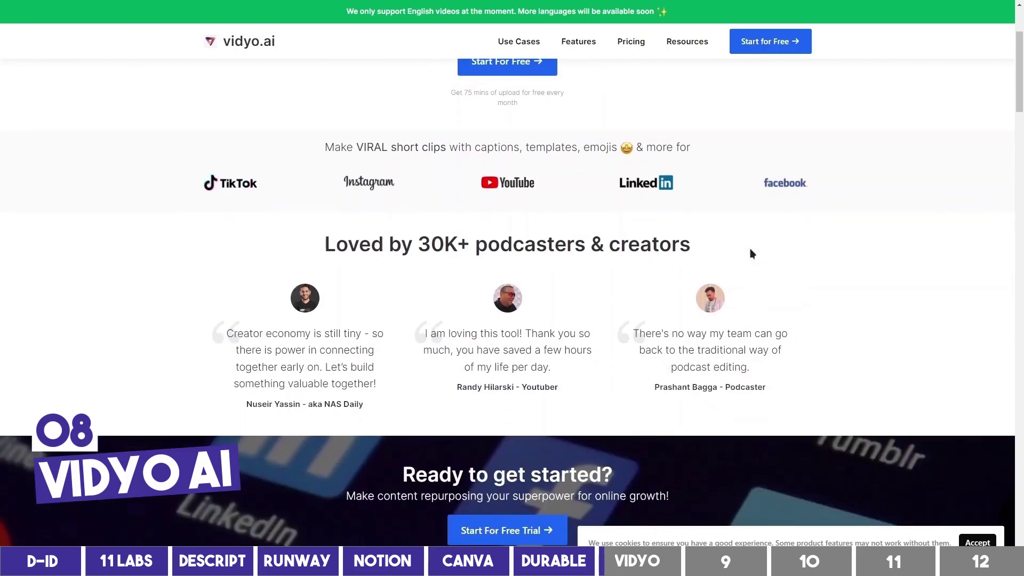
scroll(788, 258, "down", 1)
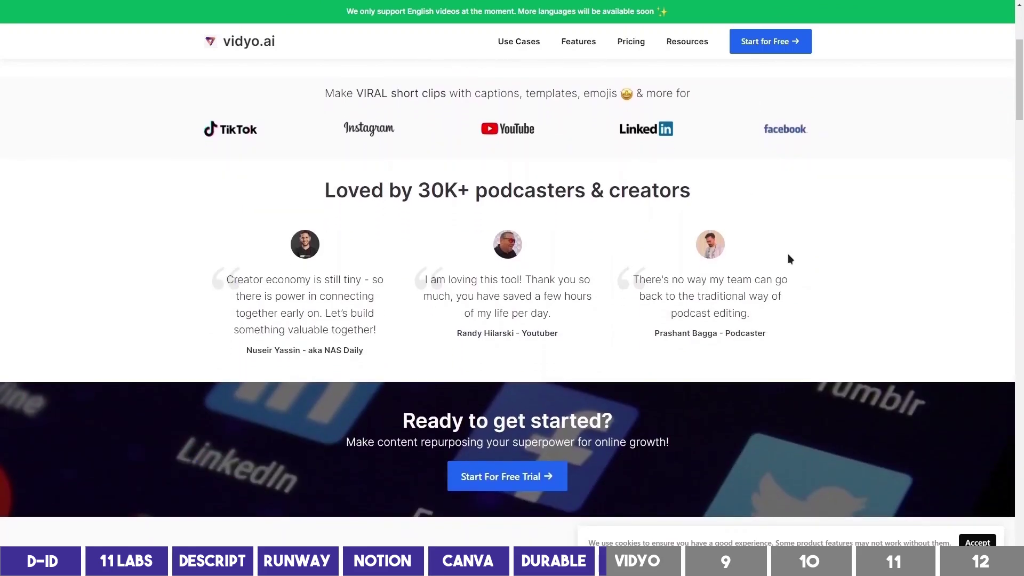
scroll(790, 258, "down", 2)
scroll(790, 259, "down", 3)
scroll(790, 256, "down", 4)
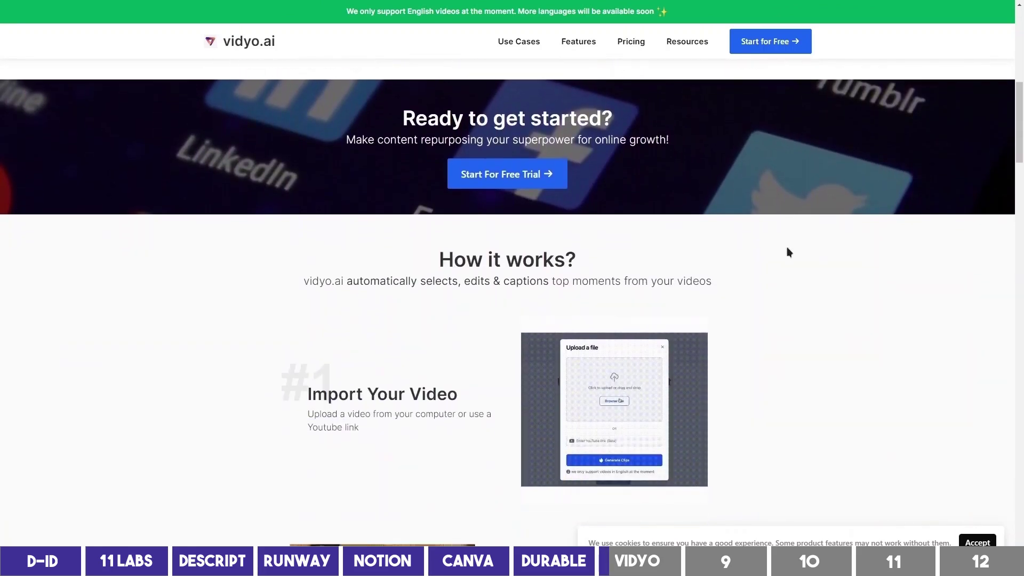
scroll(789, 246, "down", 1)
scroll(789, 244, "down", 2)
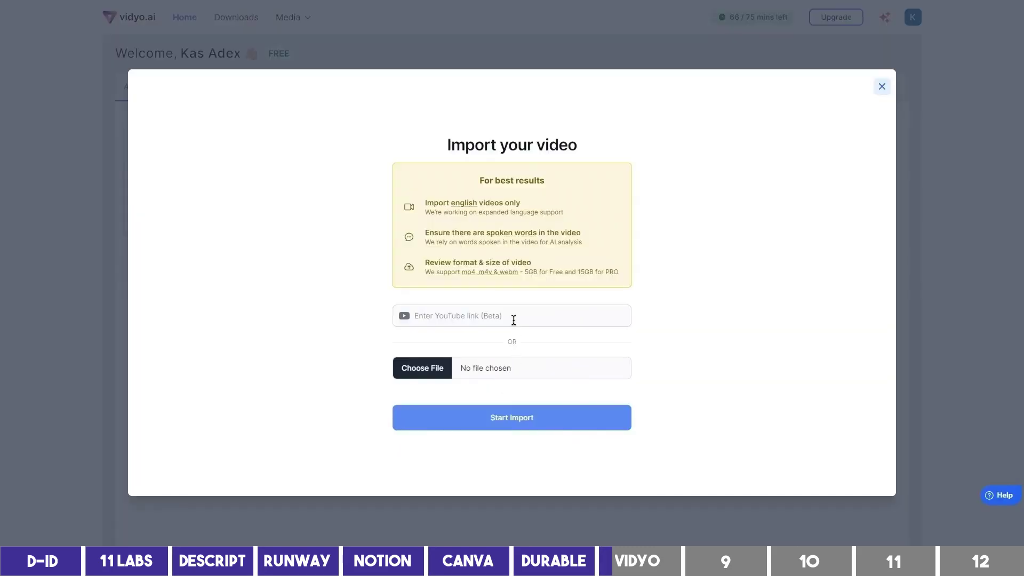
Import the pasted YouTube link and choose Portrait as the clip format.
left_click(516, 317)
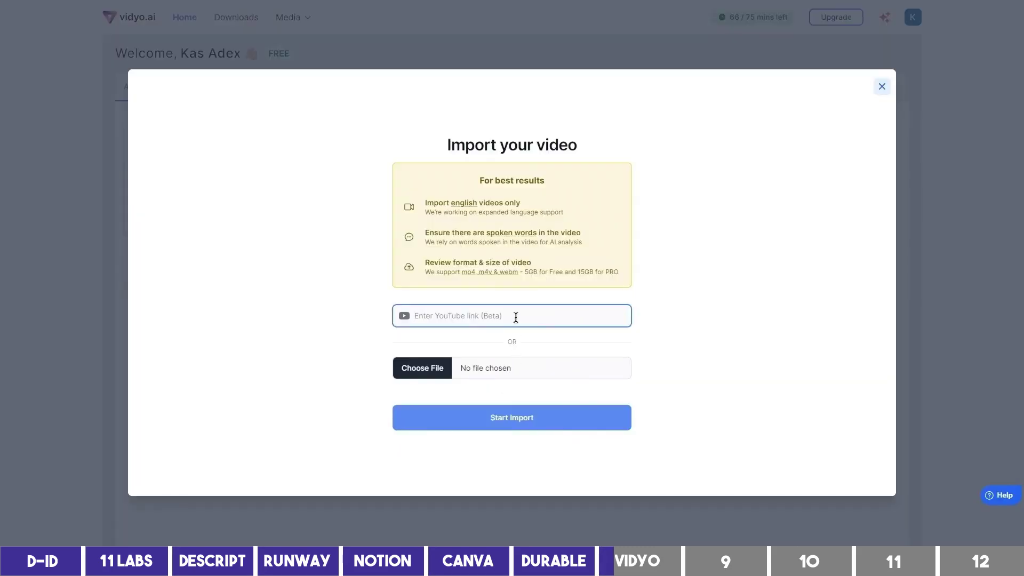
type("https://www.youtube.com/watch?v=54OSbbtXrdI")
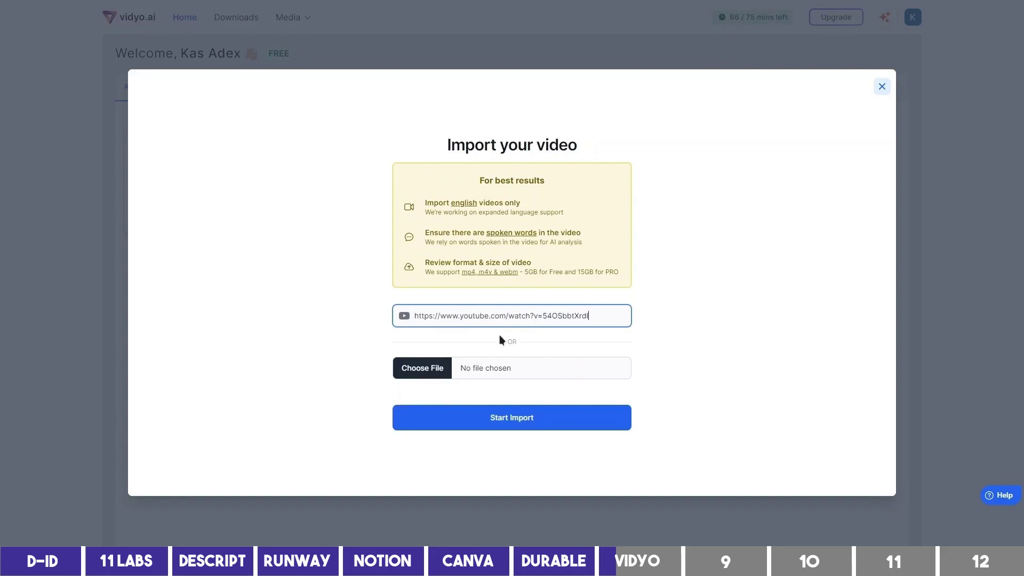
left_click(531, 410)
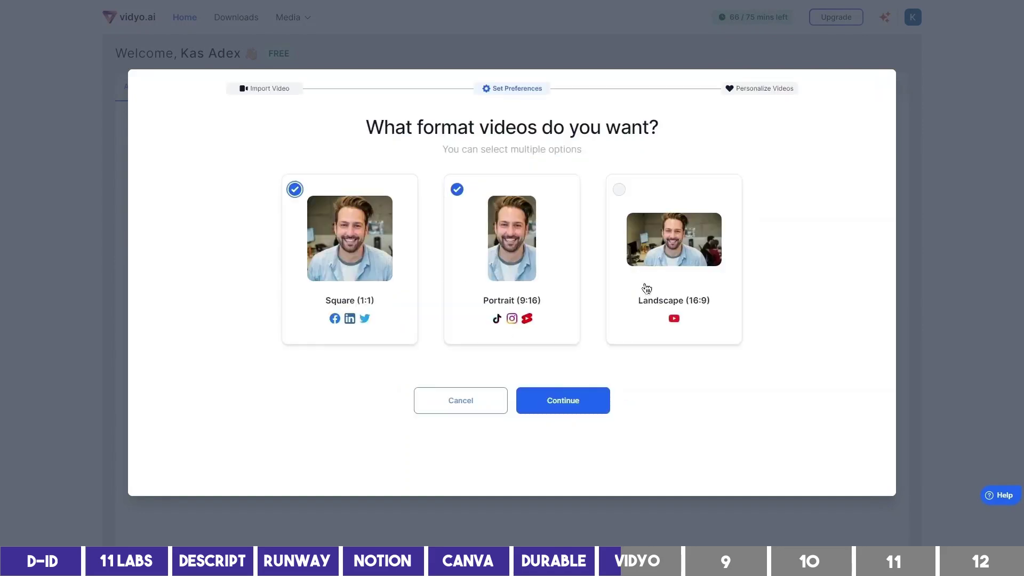
left_click(528, 300)
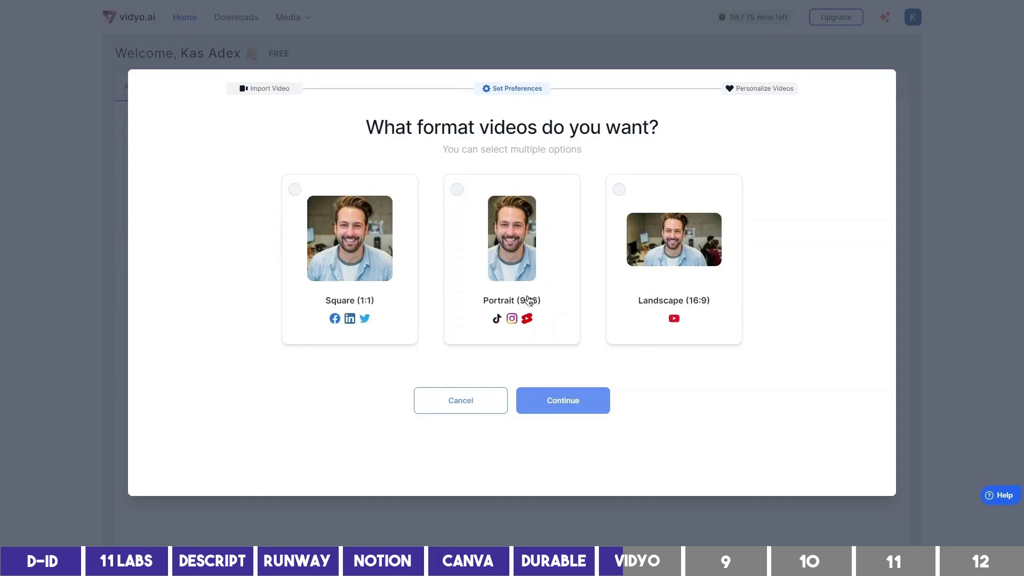
left_click(527, 299)
left_click(578, 401)
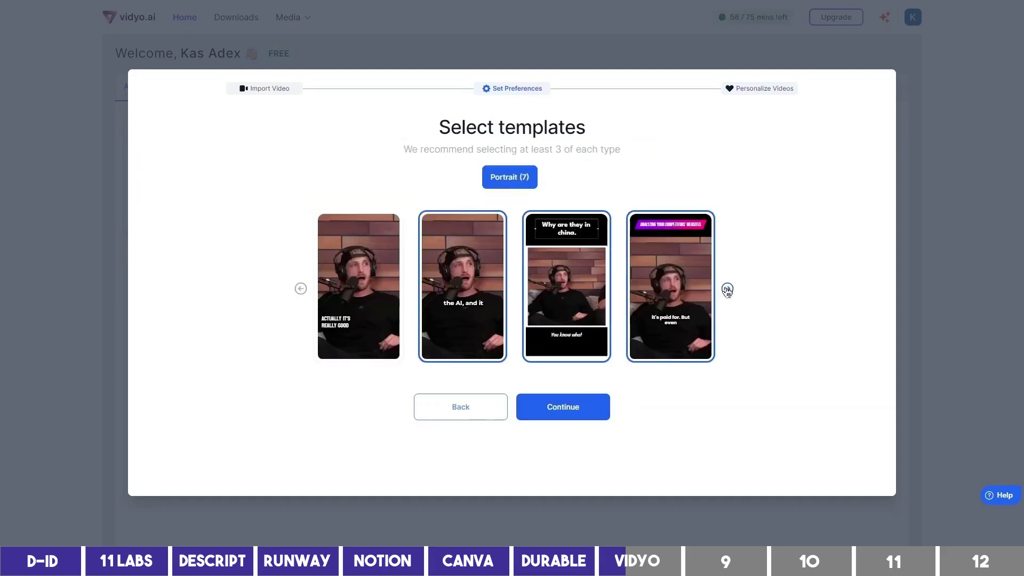
Pick templates, add a TikTok handle, finish processing and open the video's reels.
left_click(727, 288)
left_click(563, 406)
left_click(530, 261)
type("@elonmusk")
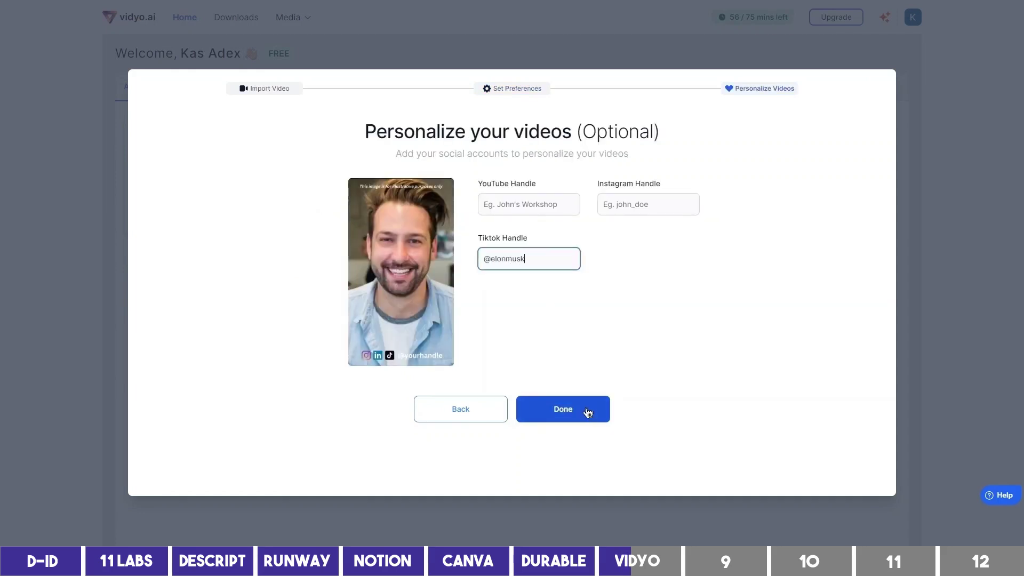
left_click(580, 410)
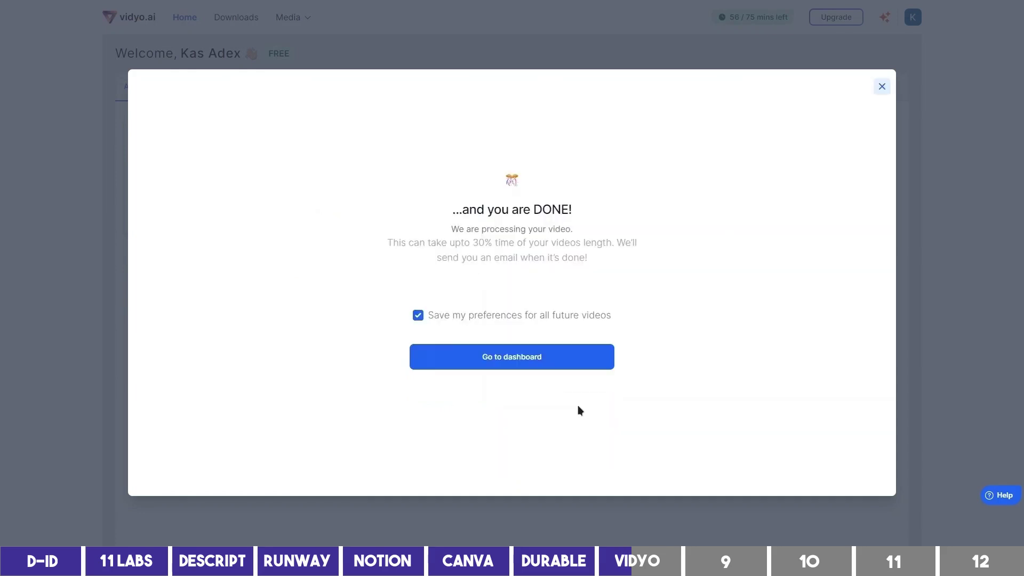
left_click(547, 357)
left_click(346, 192)
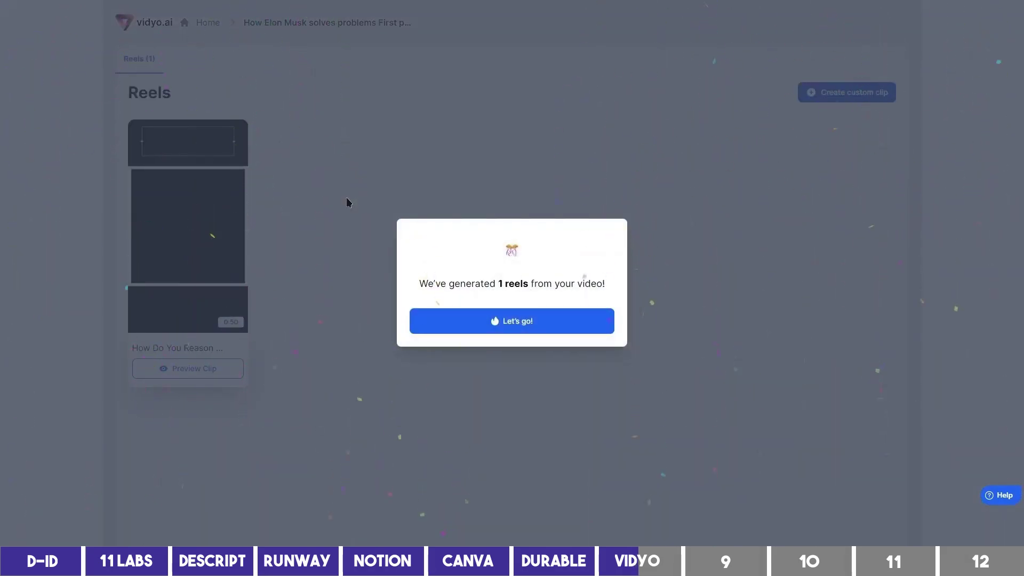
Apply a full-frame template to the reel and switch subtitles to yellow word-highlight style.
left_click(520, 322)
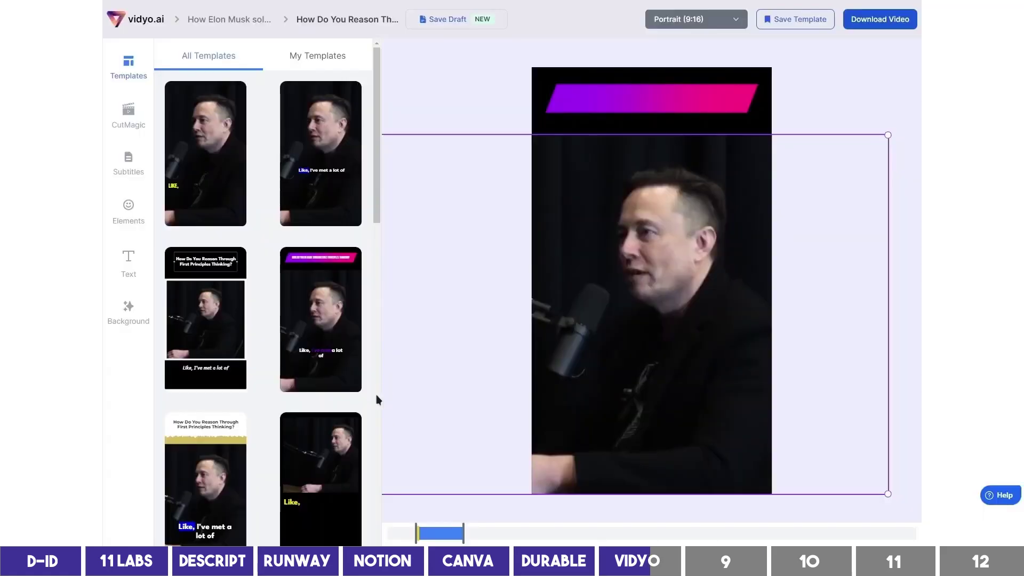
scroll(288, 416, "down", 1)
left_click(225, 426)
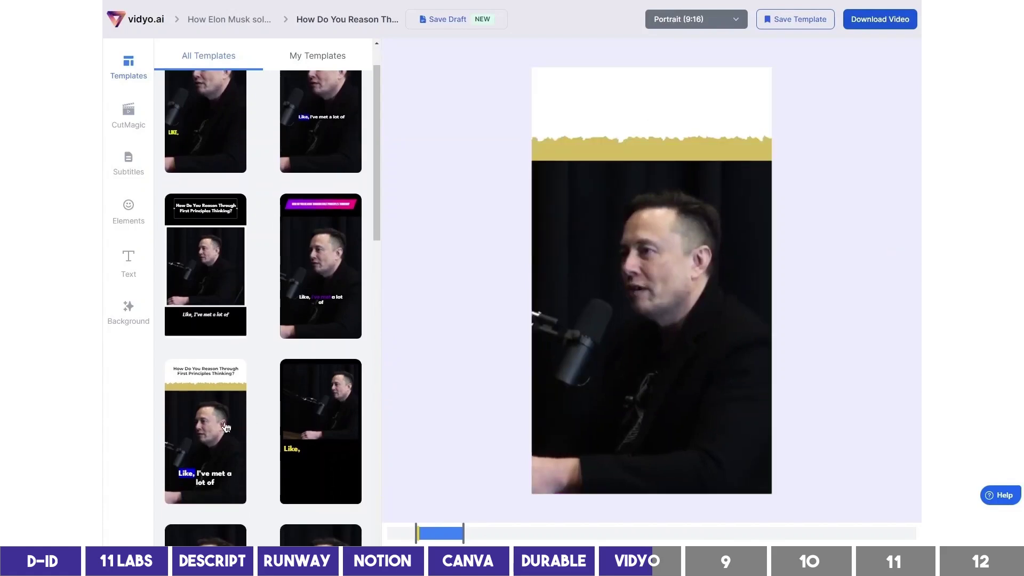
scroll(230, 434, "down", 2)
scroll(230, 434, "down", 1)
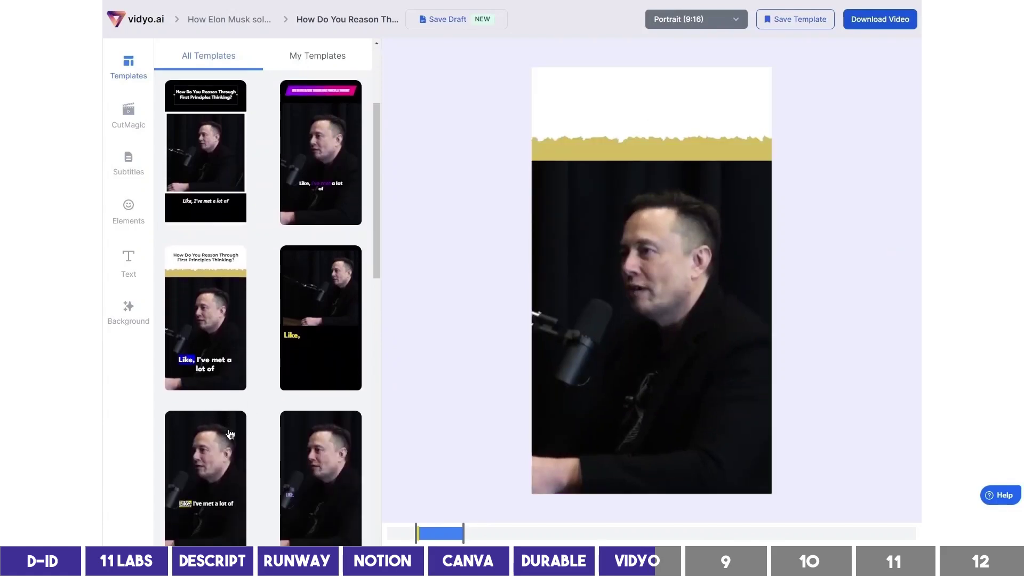
left_click(326, 443)
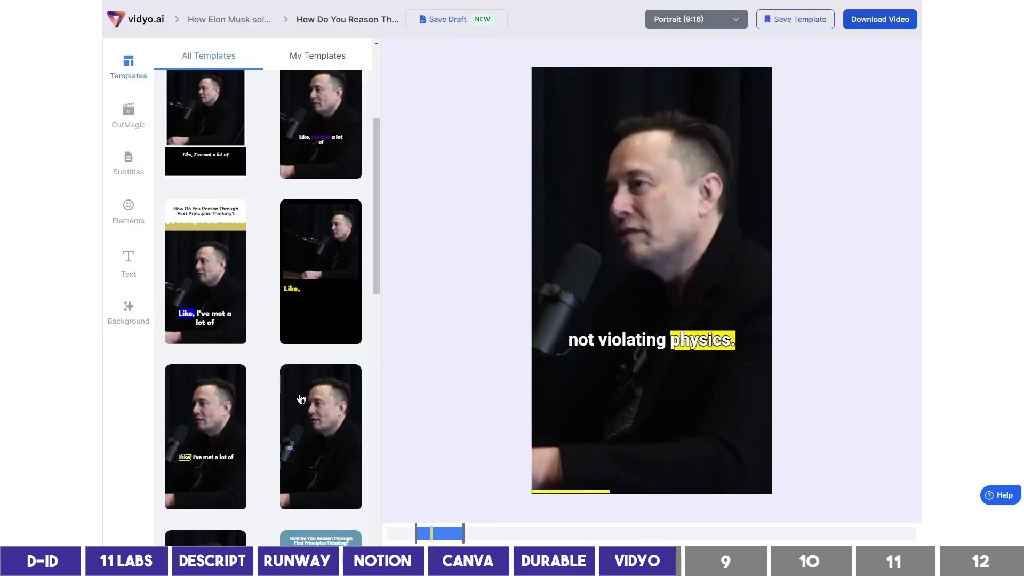
left_click(131, 163)
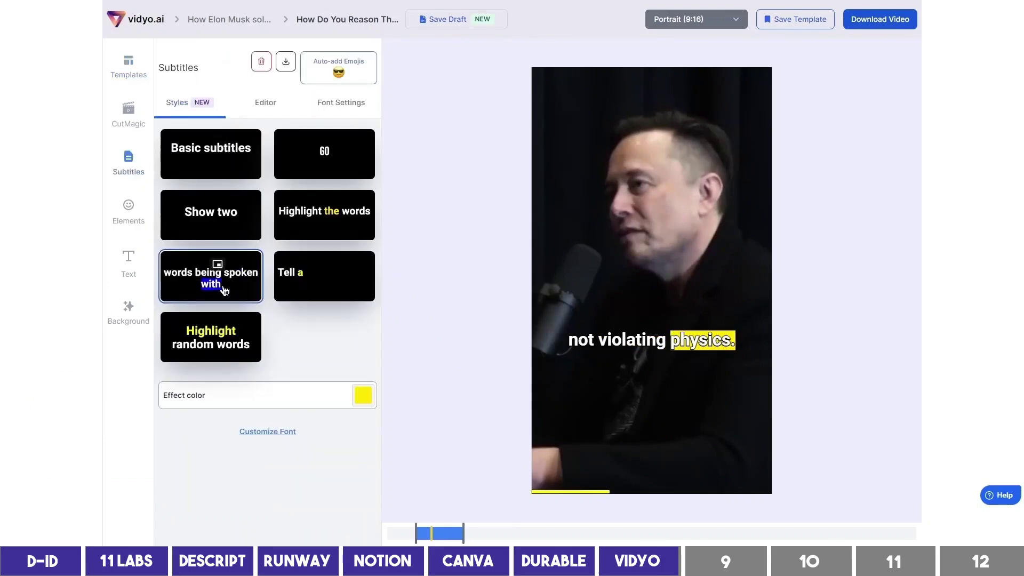
left_click(224, 351)
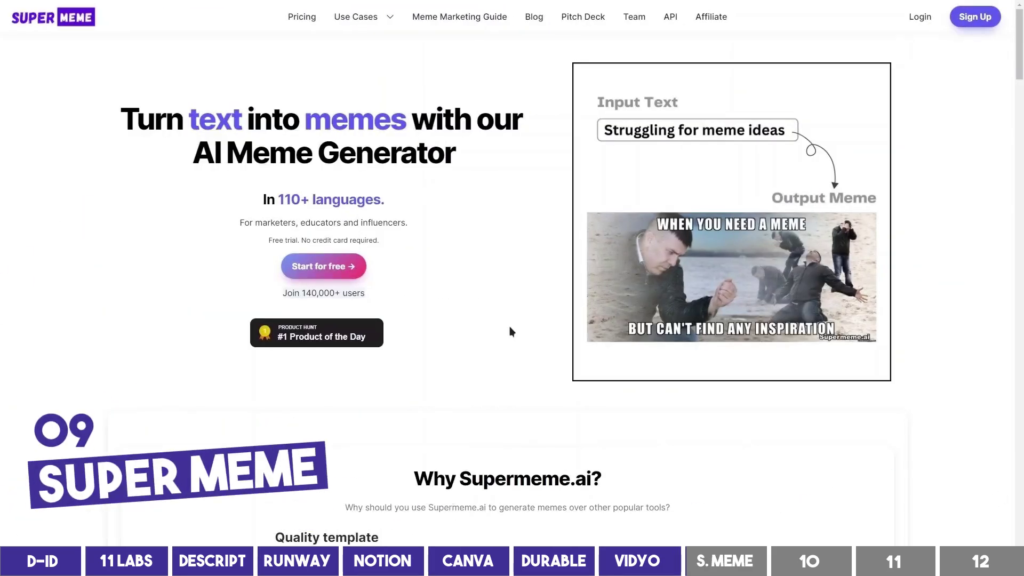
Scroll through the Supermeme.ai landing page features.
scroll(511, 332, "down", 2)
scroll(510, 332, "down", 2)
scroll(511, 332, "down", 1)
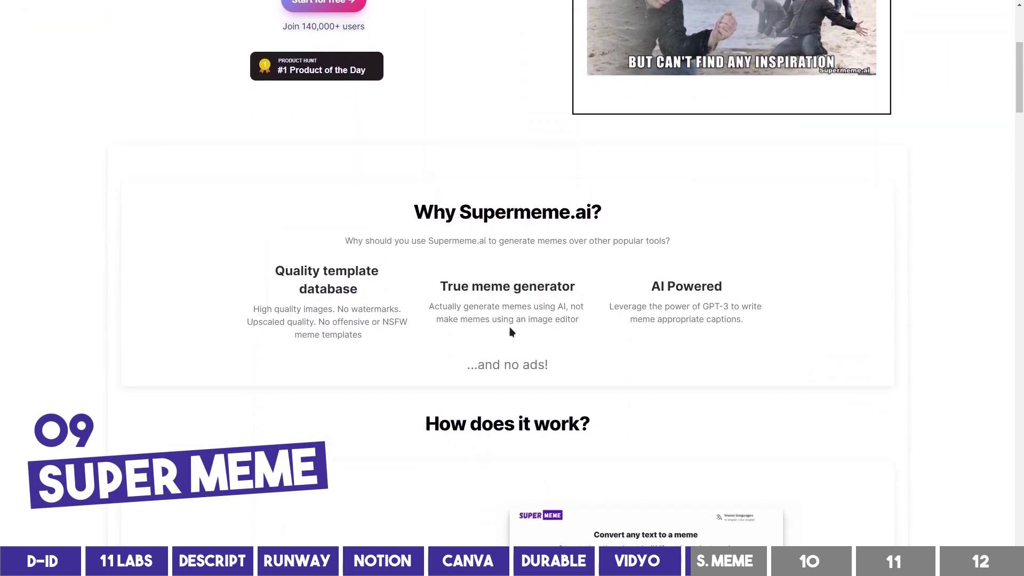
scroll(509, 332, "down", 1)
scroll(509, 332, "down", 3)
scroll(509, 331, "down", 1)
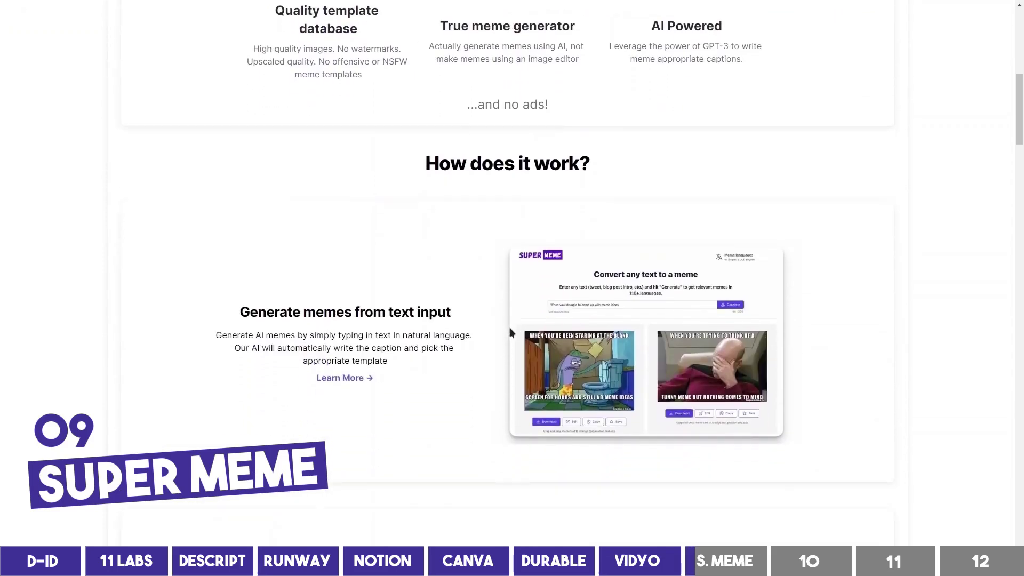
scroll(510, 331, "down", 1)
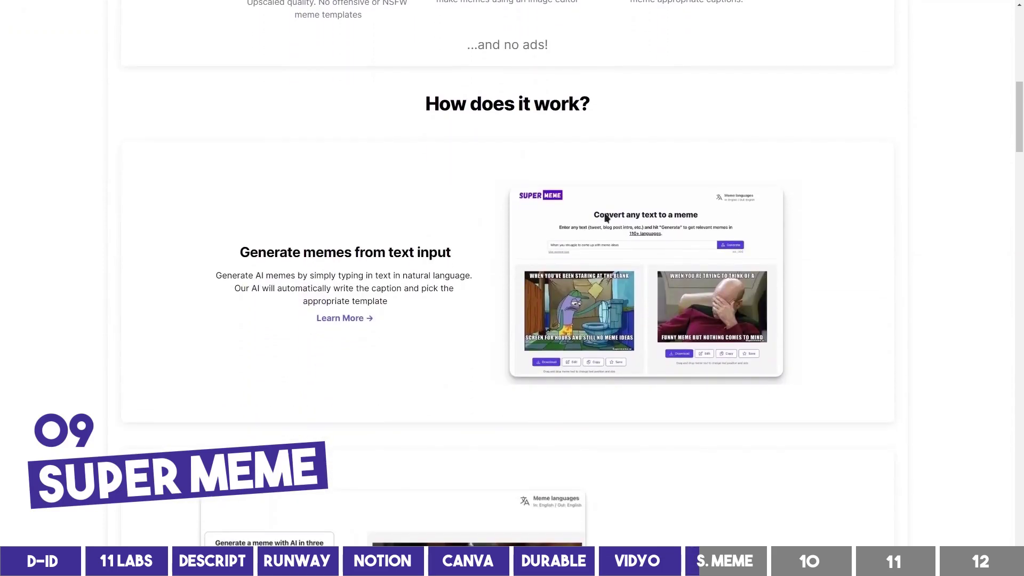
scroll(610, 192, "down", 2)
scroll(610, 192, "down", 5)
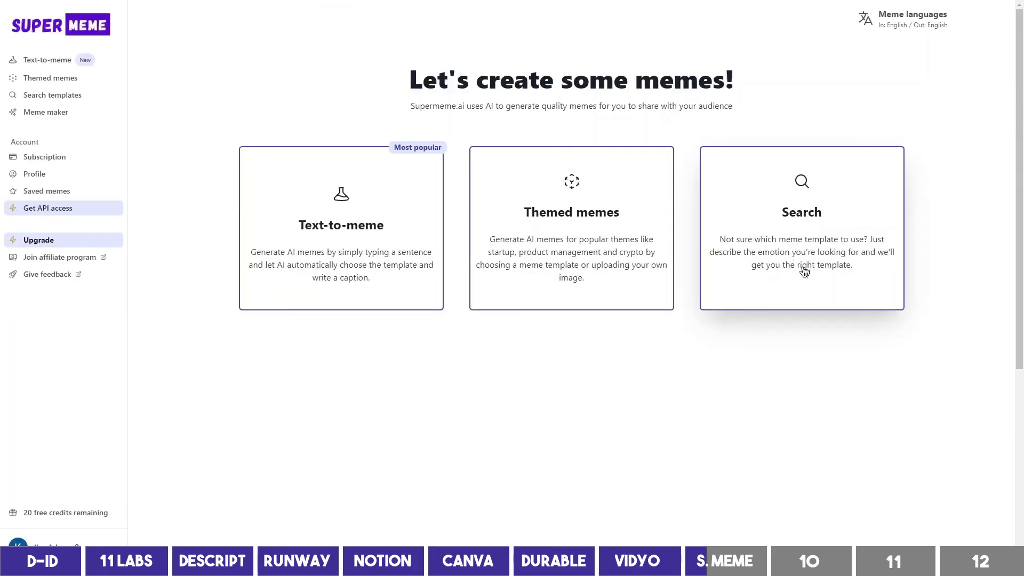
Open the meme template search engine and browse the available templates.
left_click(805, 272)
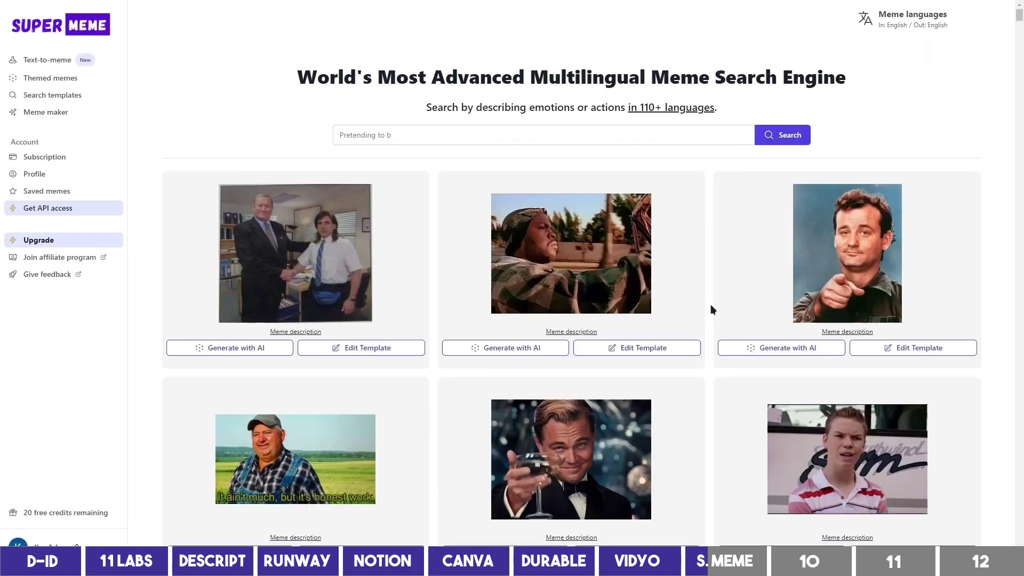
scroll(717, 312, "down", 4)
scroll(716, 304, "down", 3)
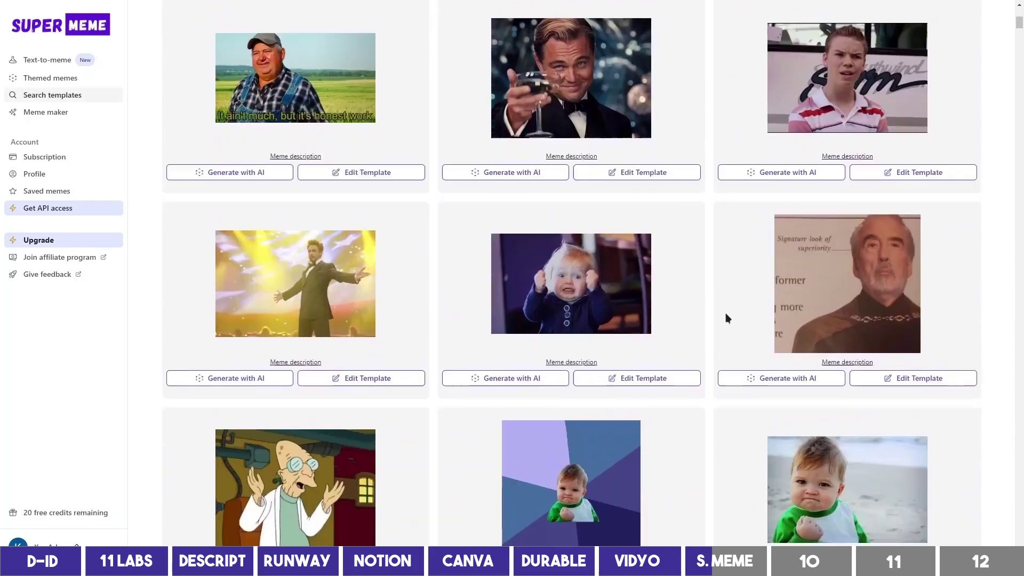
scroll(715, 299, "down", 3)
scroll(713, 294, "down", 1)
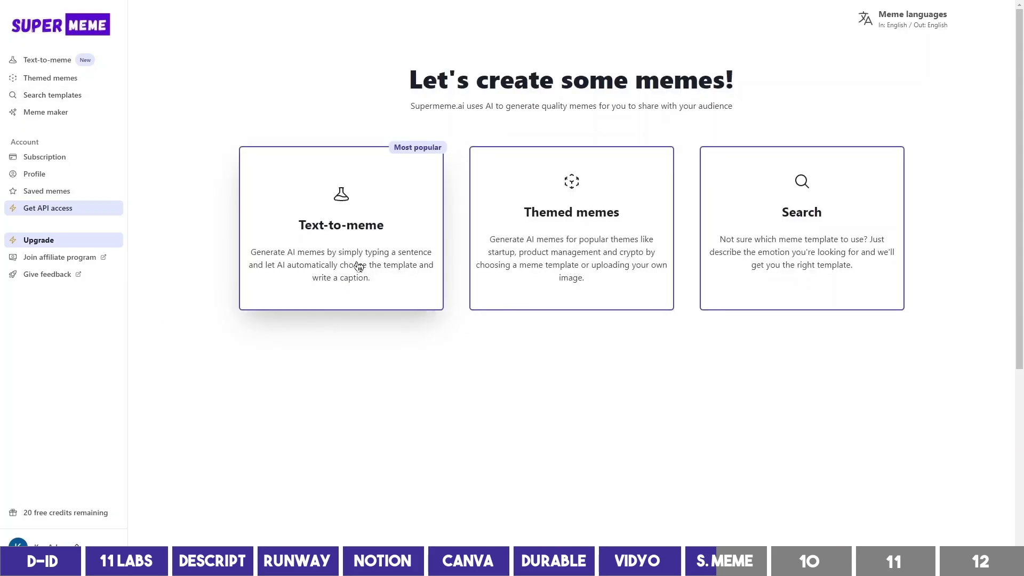
Generate image memes with Text-to-meme from a random sample sentence.
left_click(352, 264)
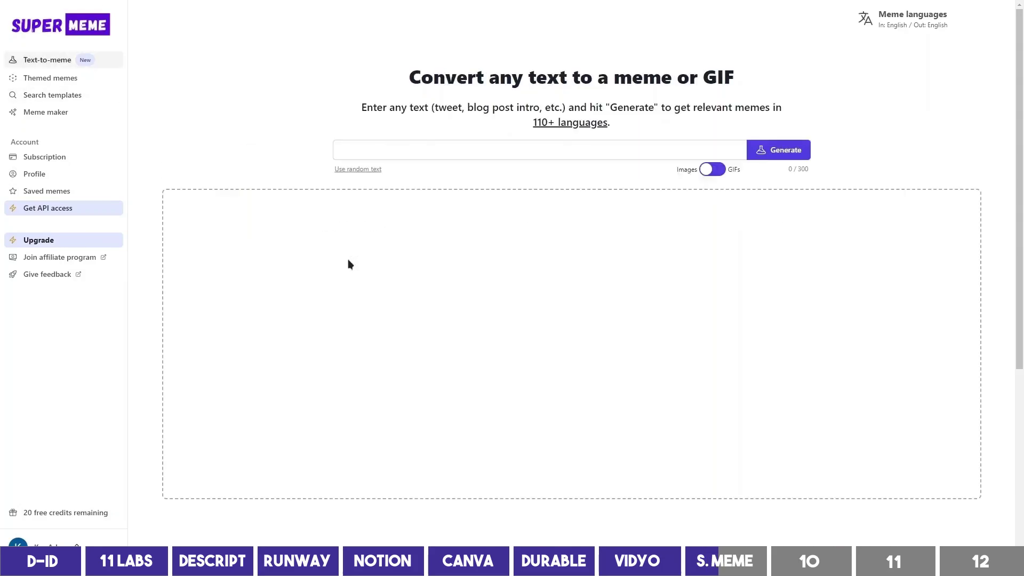
left_click(373, 171)
left_click(780, 156)
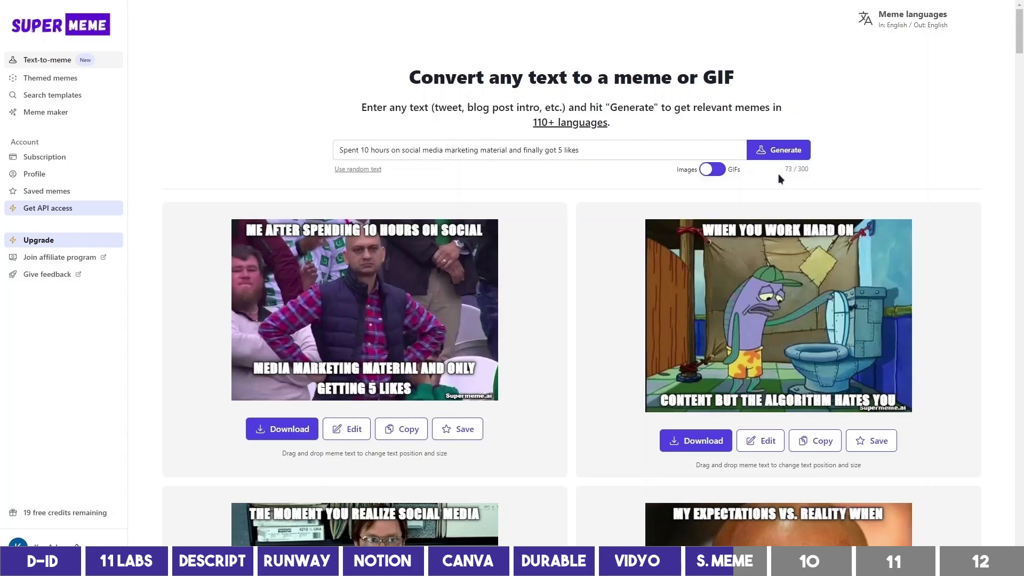
scroll(538, 351, "down", 2)
scroll(555, 349, "down", 2)
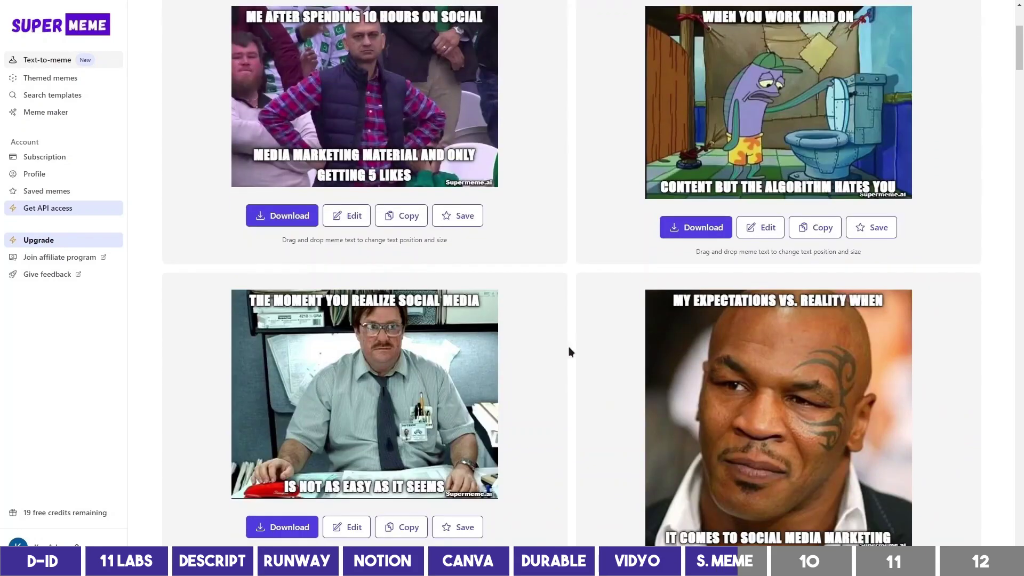
scroll(571, 353, "down", 1)
scroll(570, 353, "down", 1)
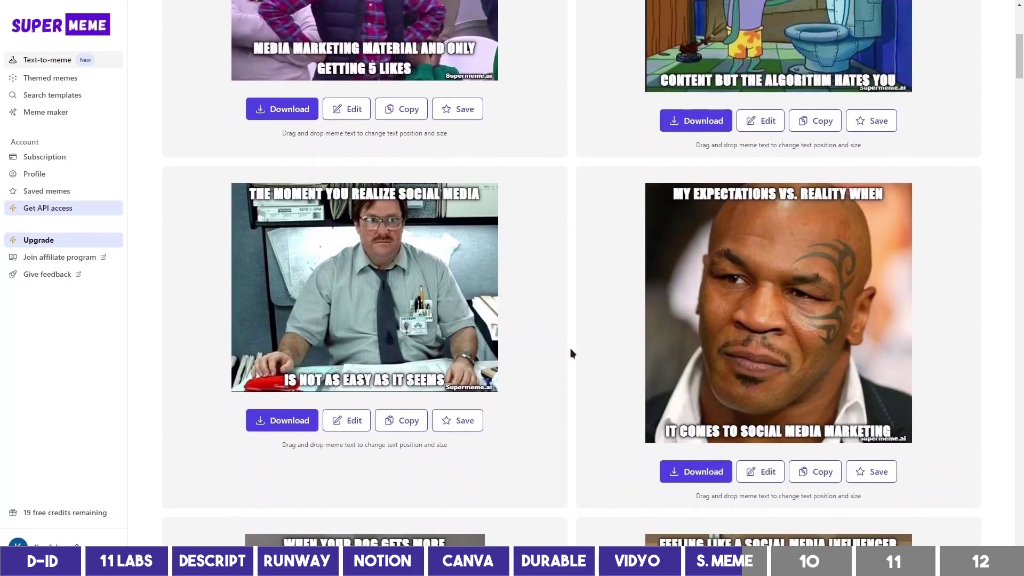
scroll(571, 353, "up", 4)
scroll(571, 353, "up", 2)
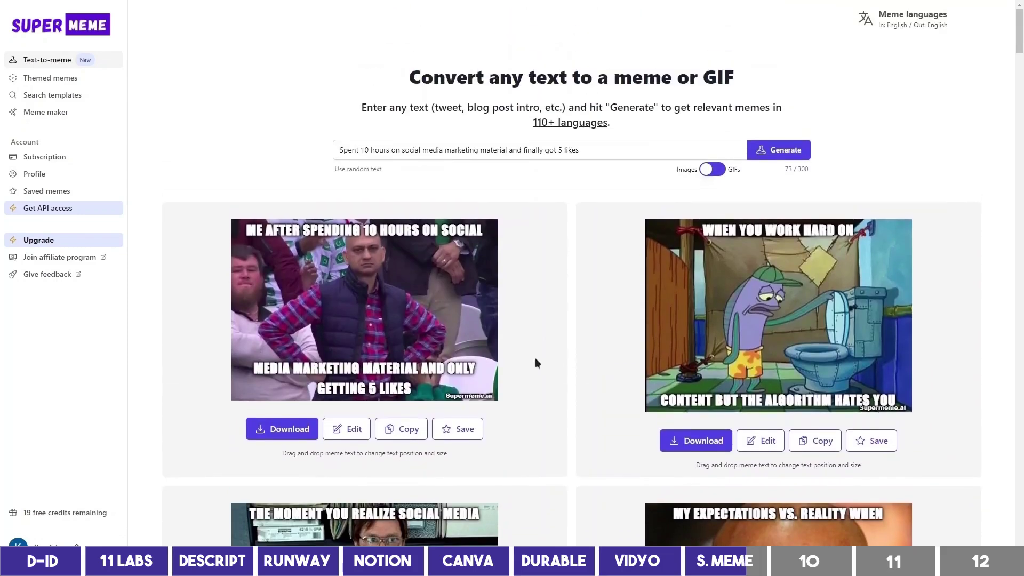
Switch the results from images to GIF memes and browse them.
left_click(713, 170)
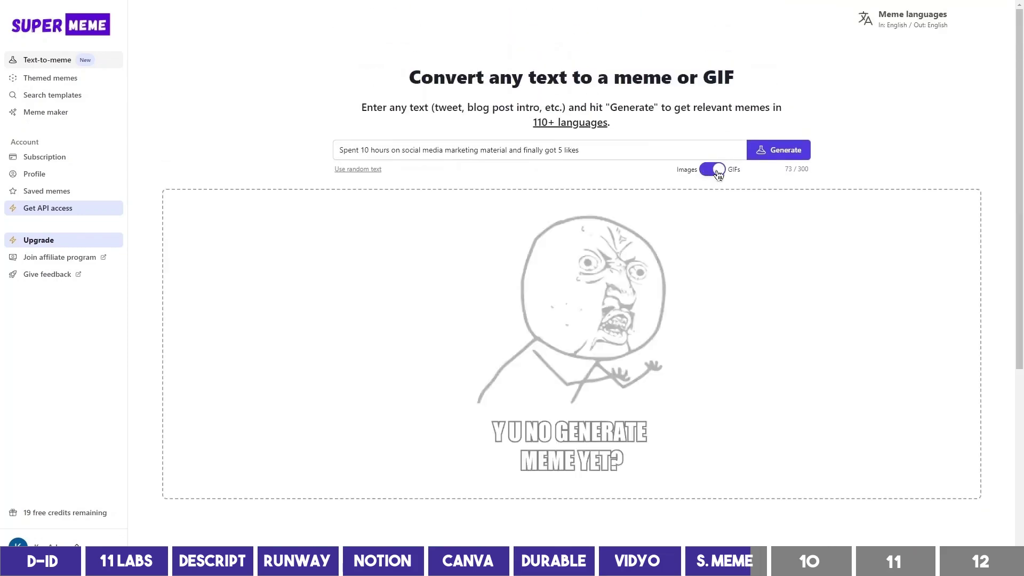
scroll(691, 220, "down", 5)
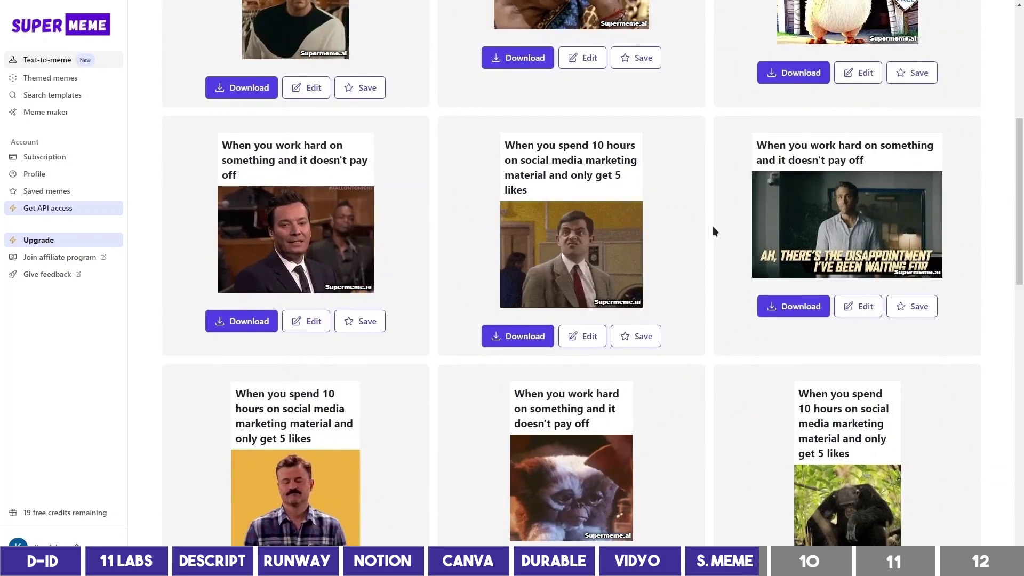
scroll(713, 235, "down", 1)
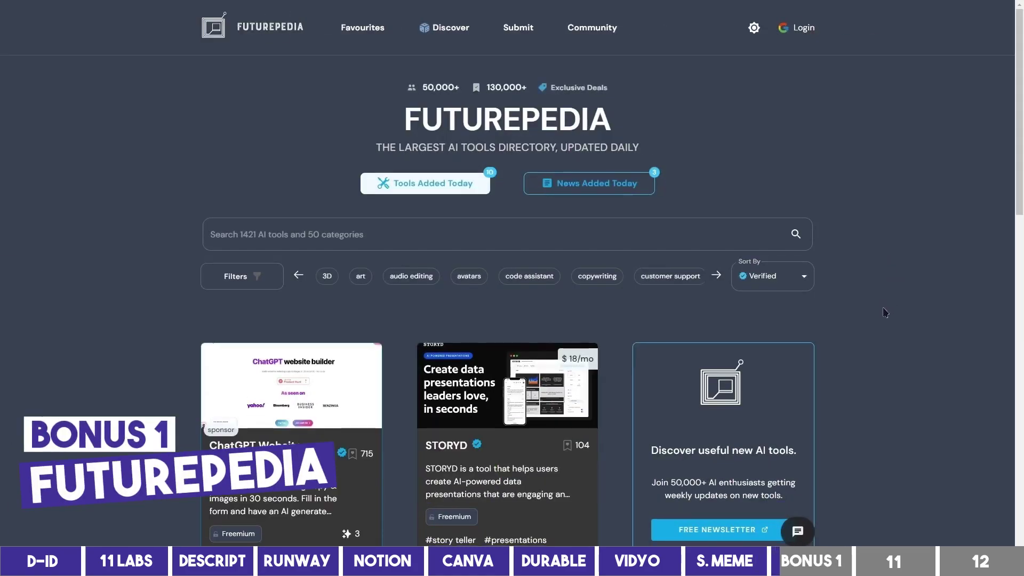
Scroll Futurepedia's tool listings and filter to the audio editing category.
scroll(881, 312, "down", 3)
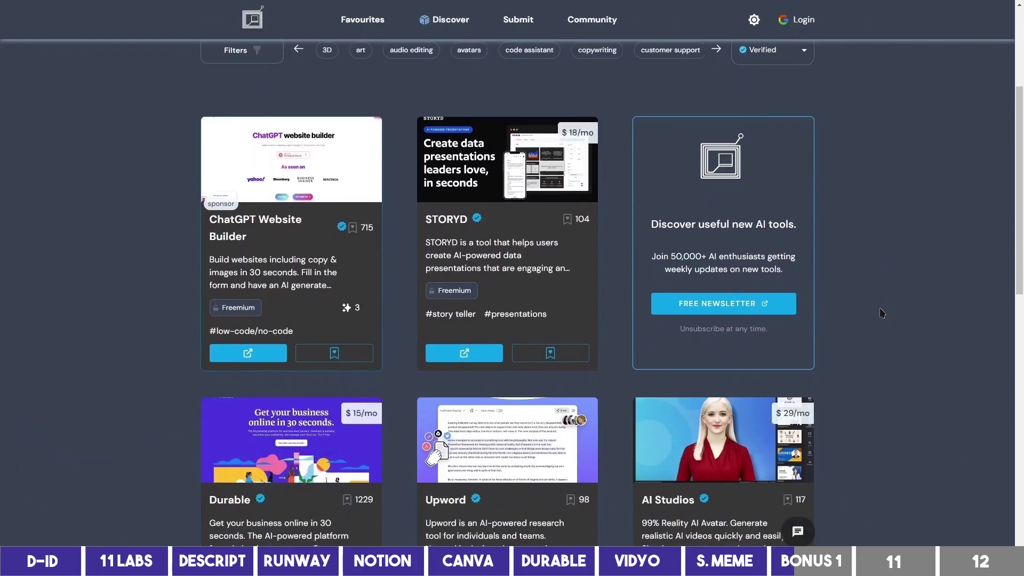
scroll(881, 312, "down", 2)
scroll(881, 312, "down", 3)
scroll(882, 312, "down", 3)
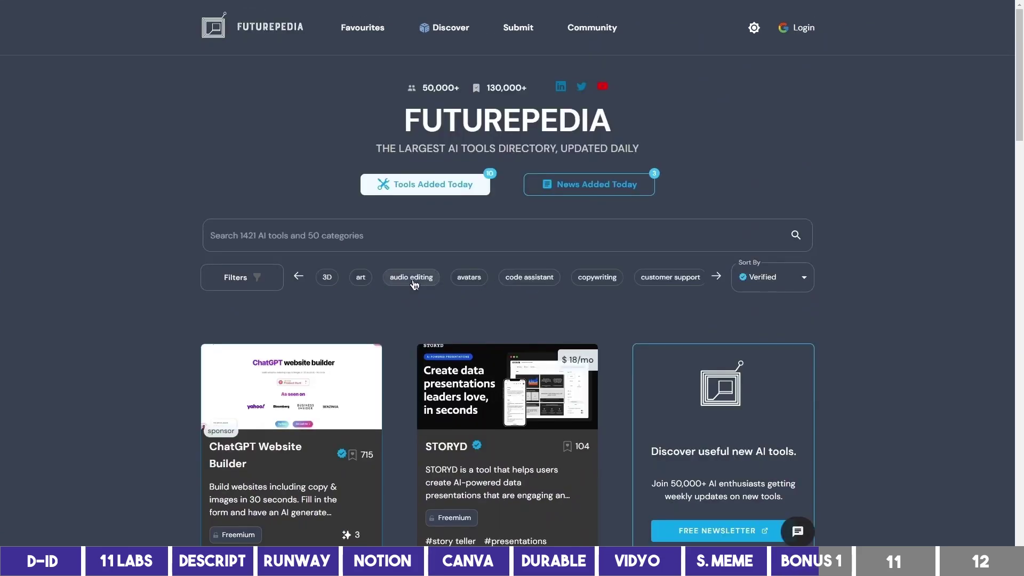
left_click(415, 280)
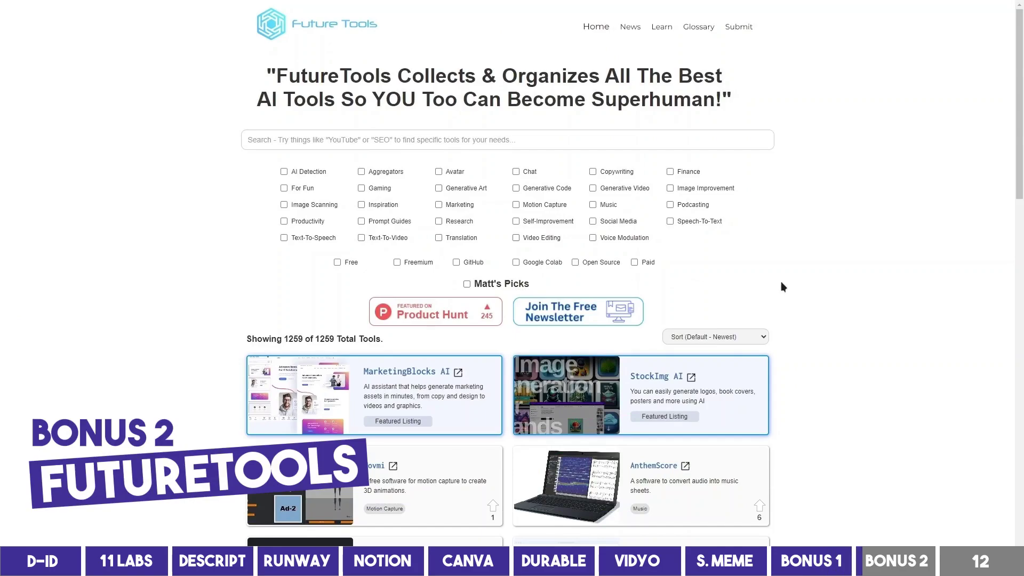
Filter Future Tools to Image Scanning, Chat, Social Media and Video Editing, showing 210 of 1259.
scroll(783, 287, "down", 4)
scroll(783, 287, "down", 3)
scroll(782, 288, "down", 2)
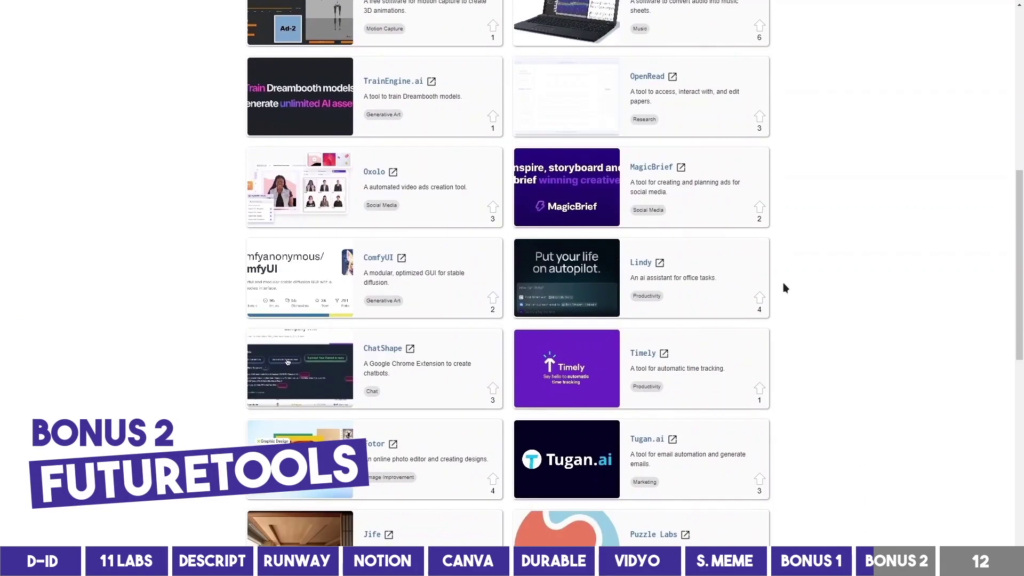
scroll(782, 288, "down", 2)
scroll(782, 288, "up", 7)
scroll(677, 262, "up", 4)
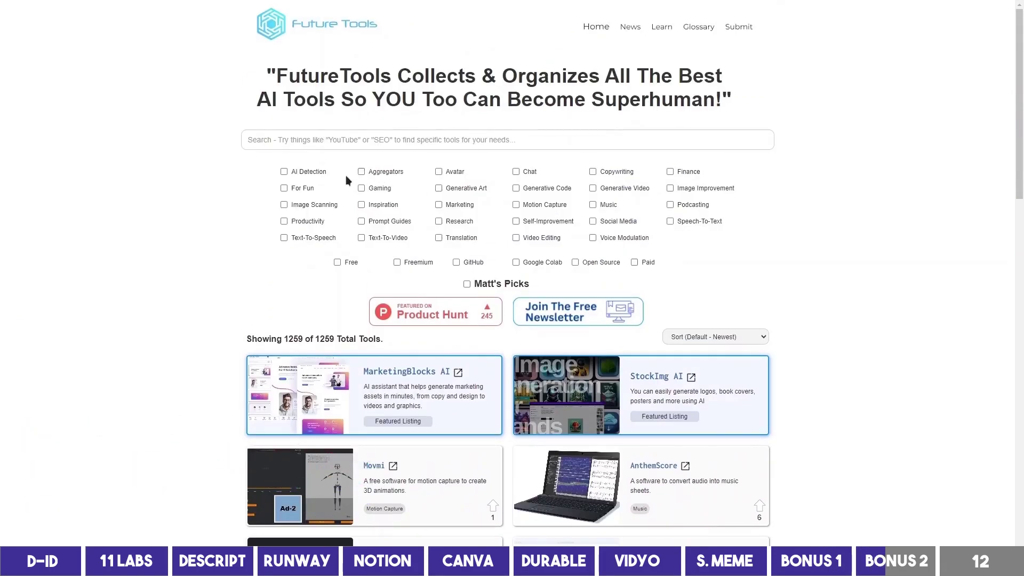
left_click(313, 208)
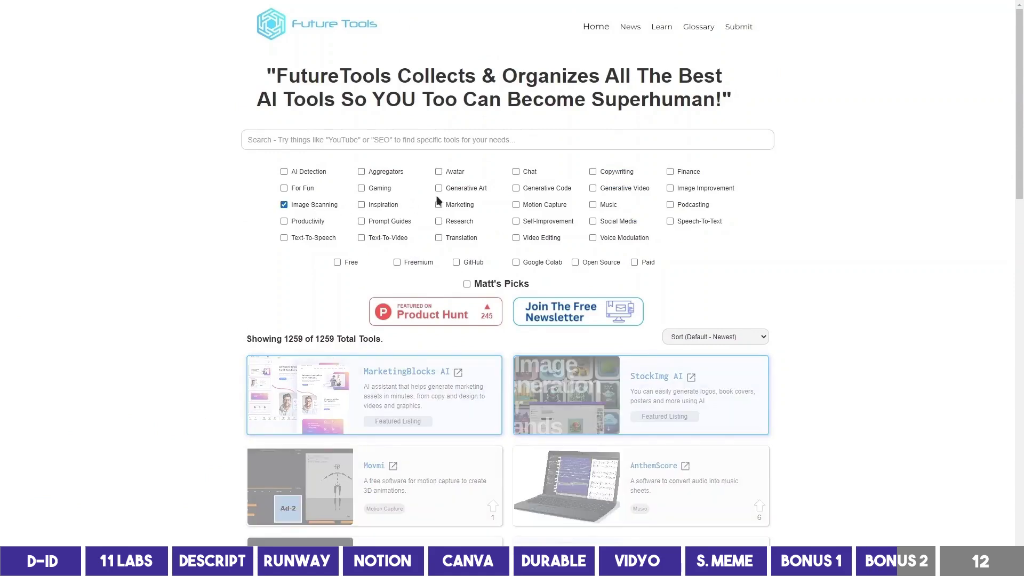
left_click(516, 171)
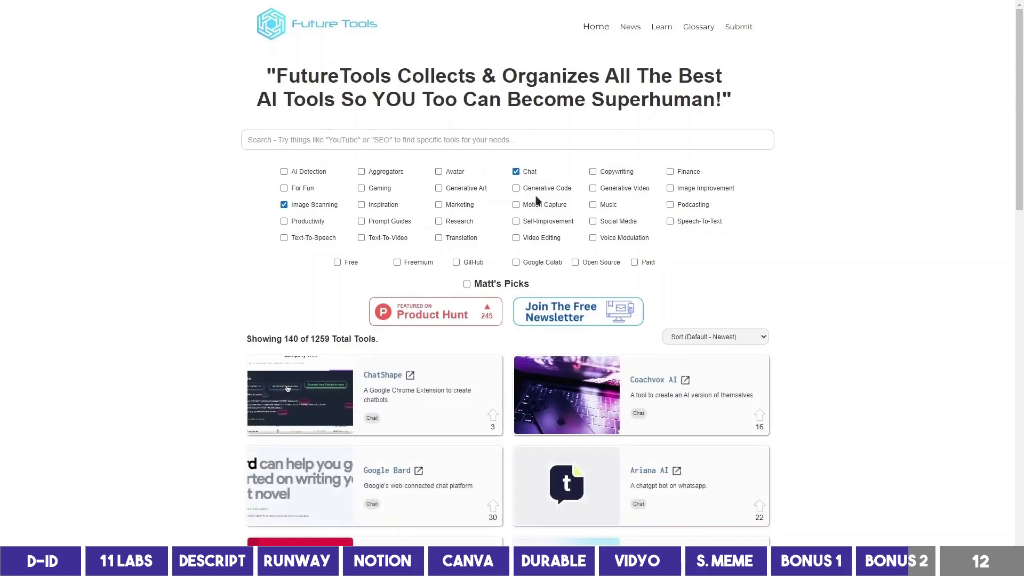
left_click(610, 224)
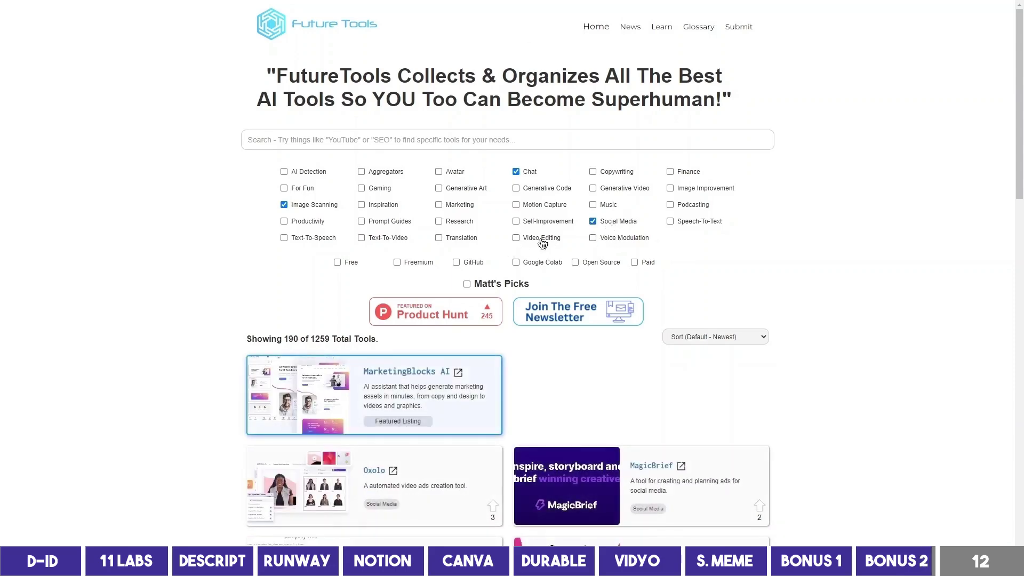
left_click(515, 238)
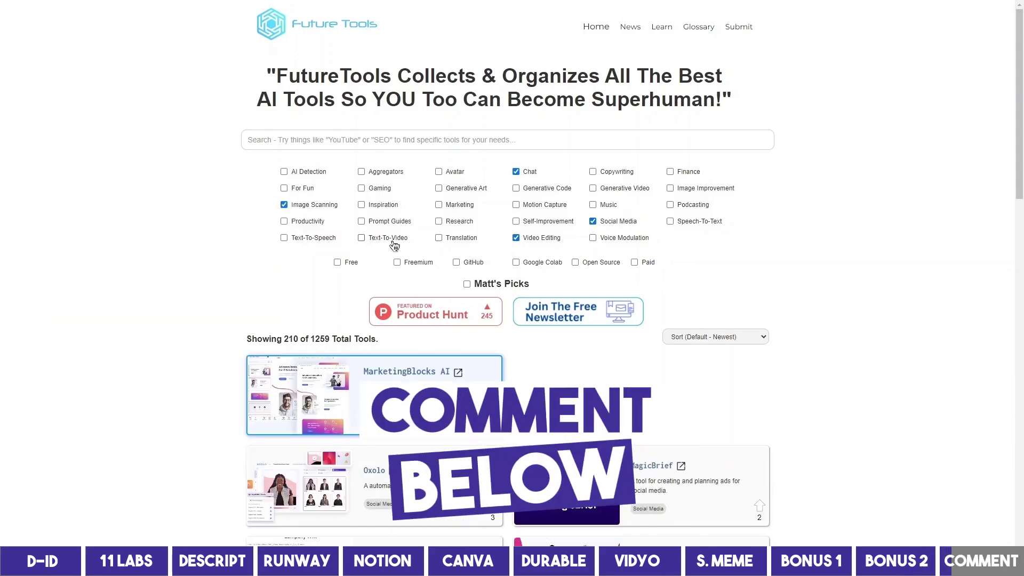
scroll(394, 245, "down", 3)
scroll(640, 239, "down", 4)
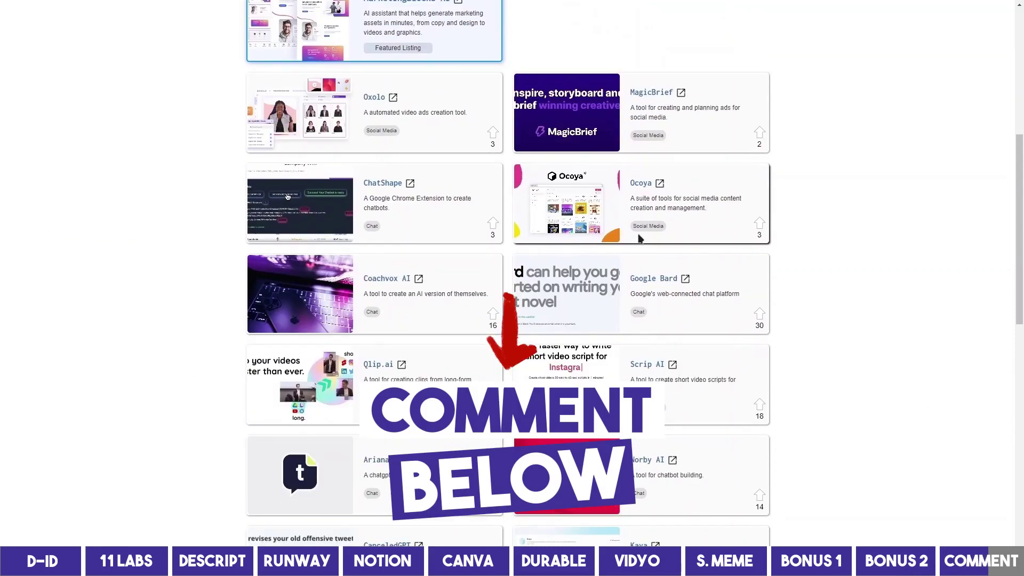
scroll(640, 239, "up", 7)
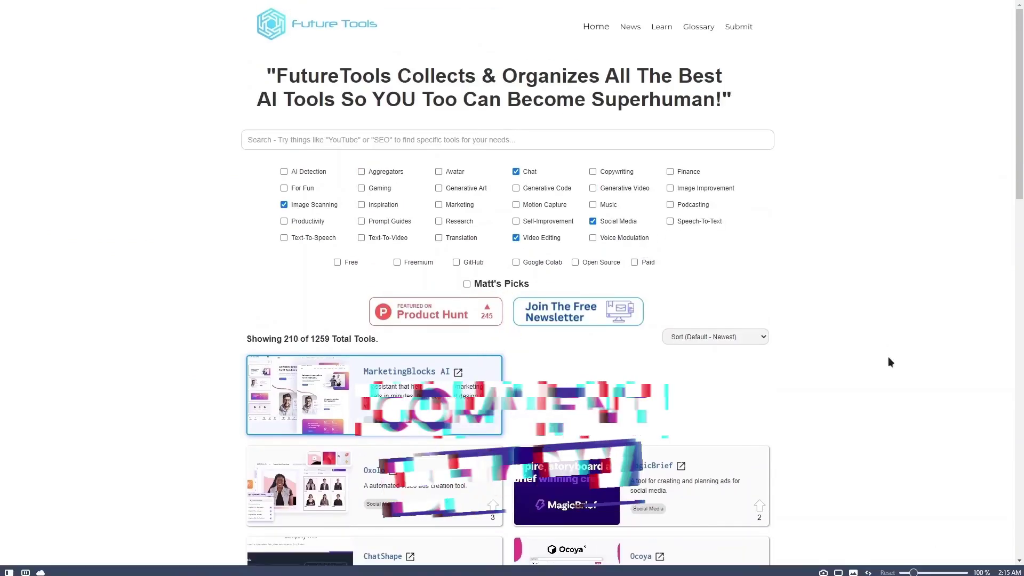